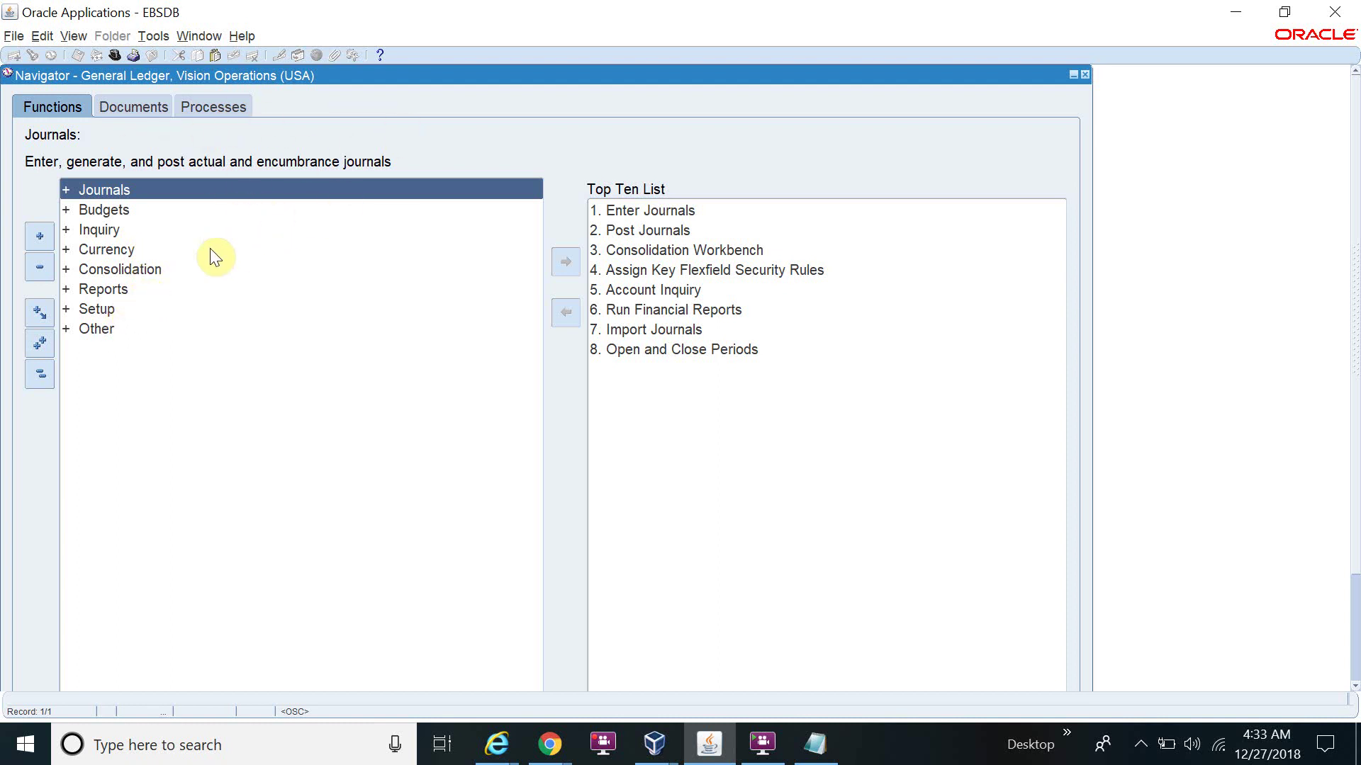
- Open the Period Types form for financial calendars from the General Ledger setup functions
double_click(113, 313)
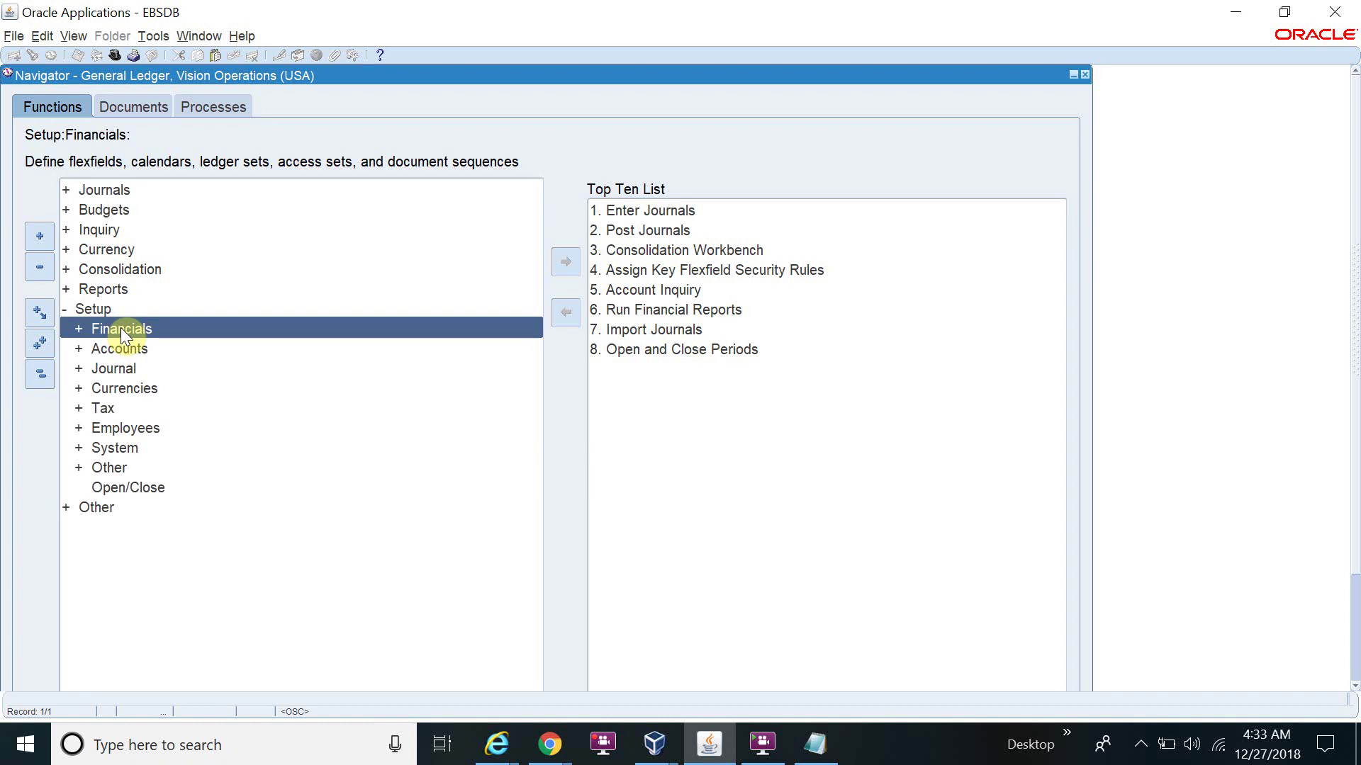
double_click(121, 327)
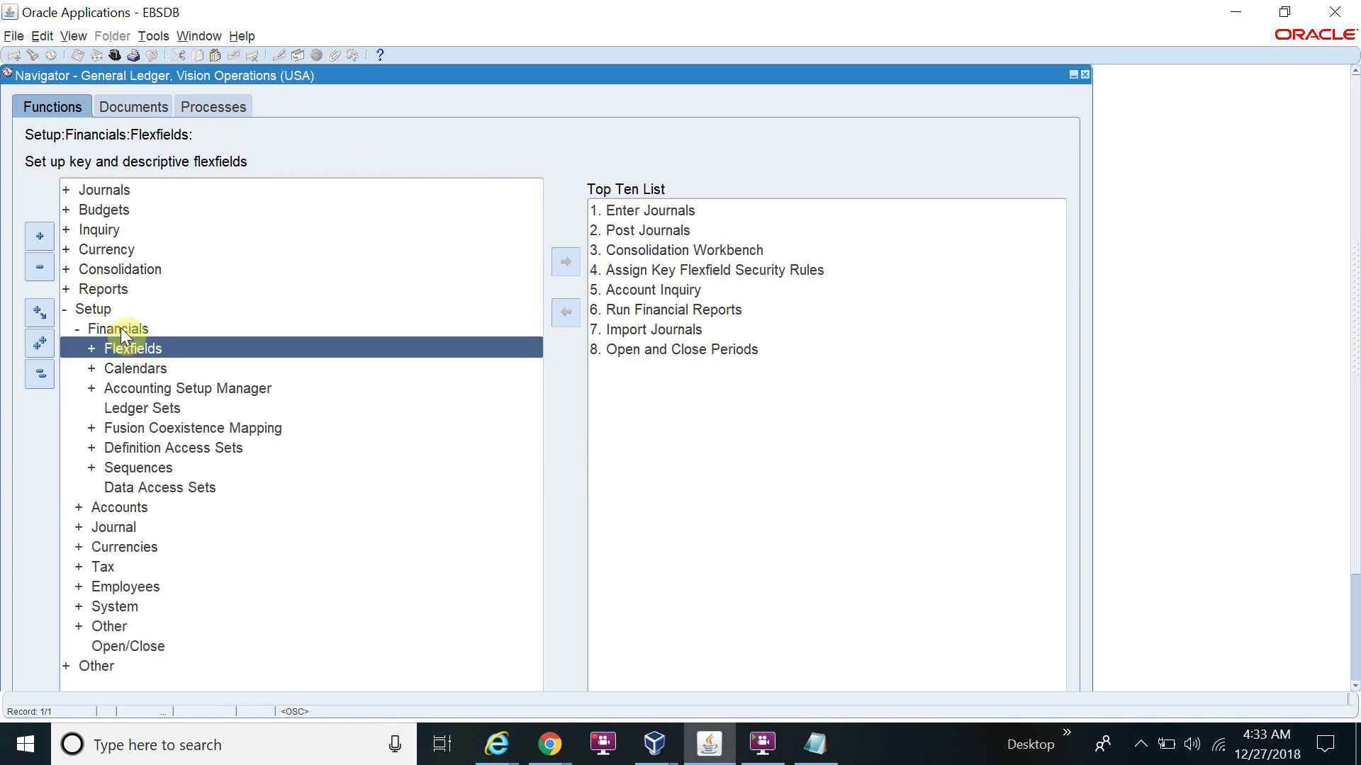
double_click(124, 363)
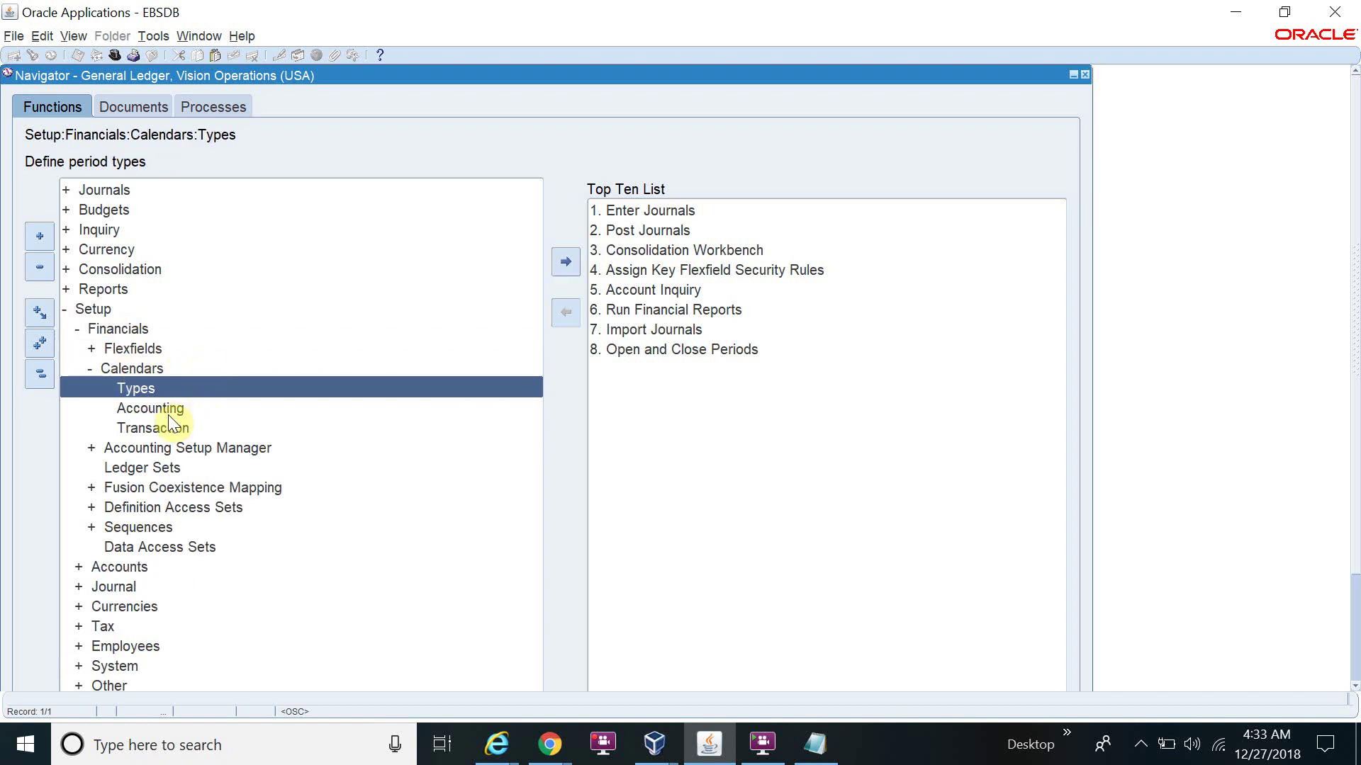
double_click(160, 389)
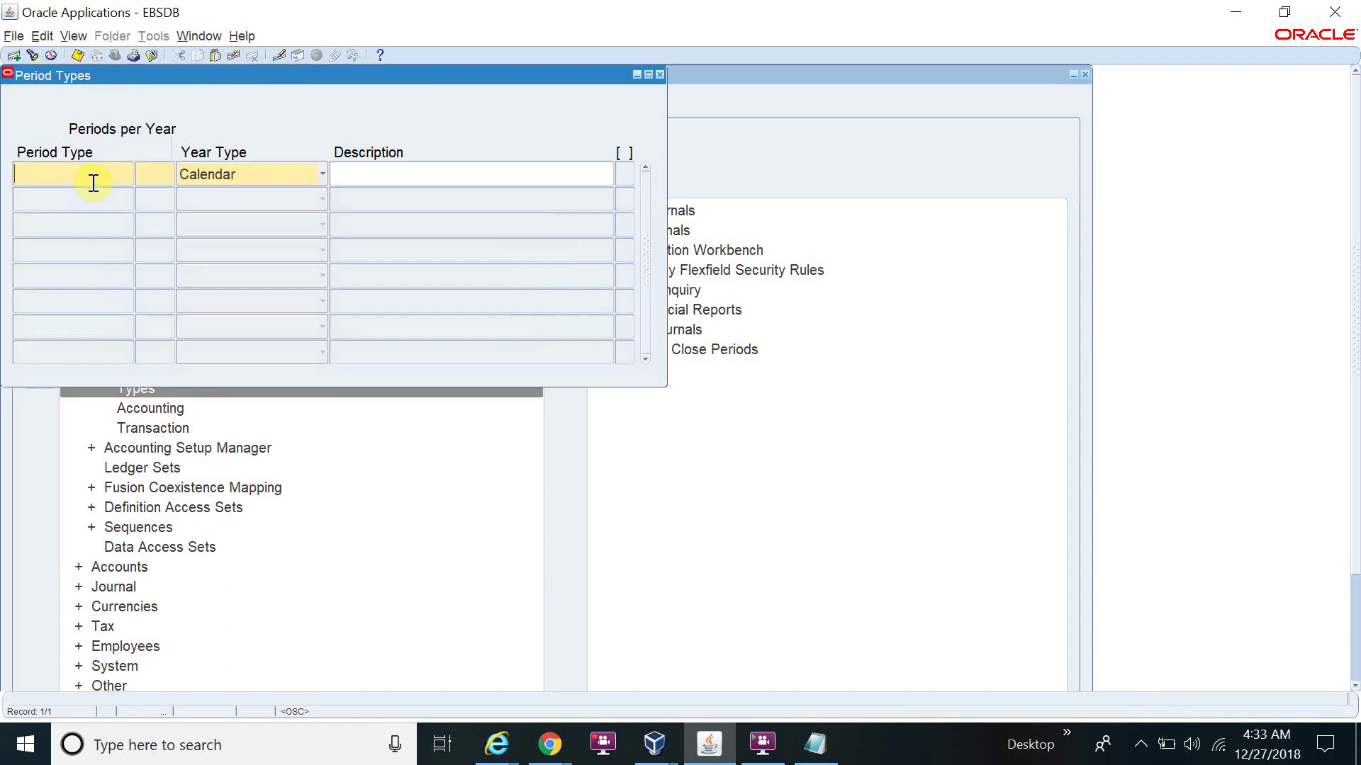
- Define a new period type named ABC Cal with Calendar as its year type
click(266, 182)
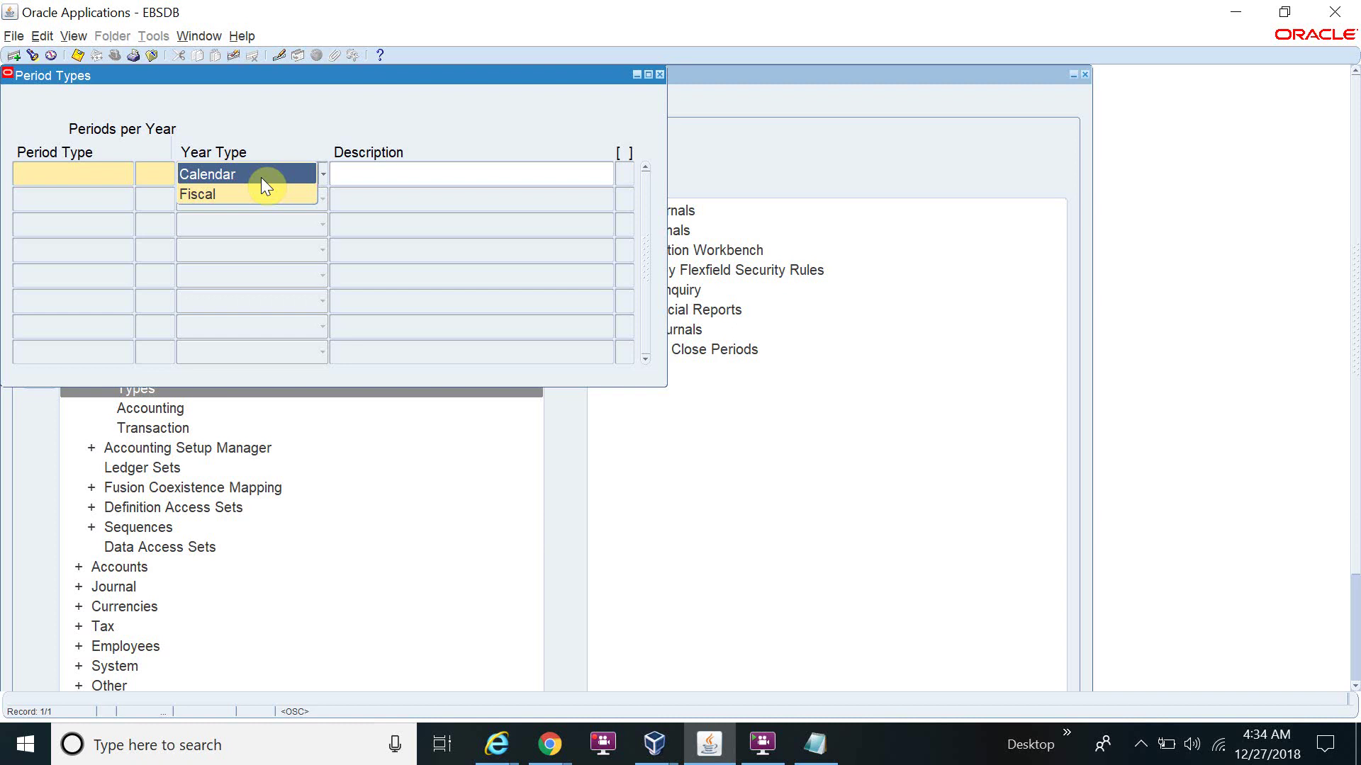
click(261, 177)
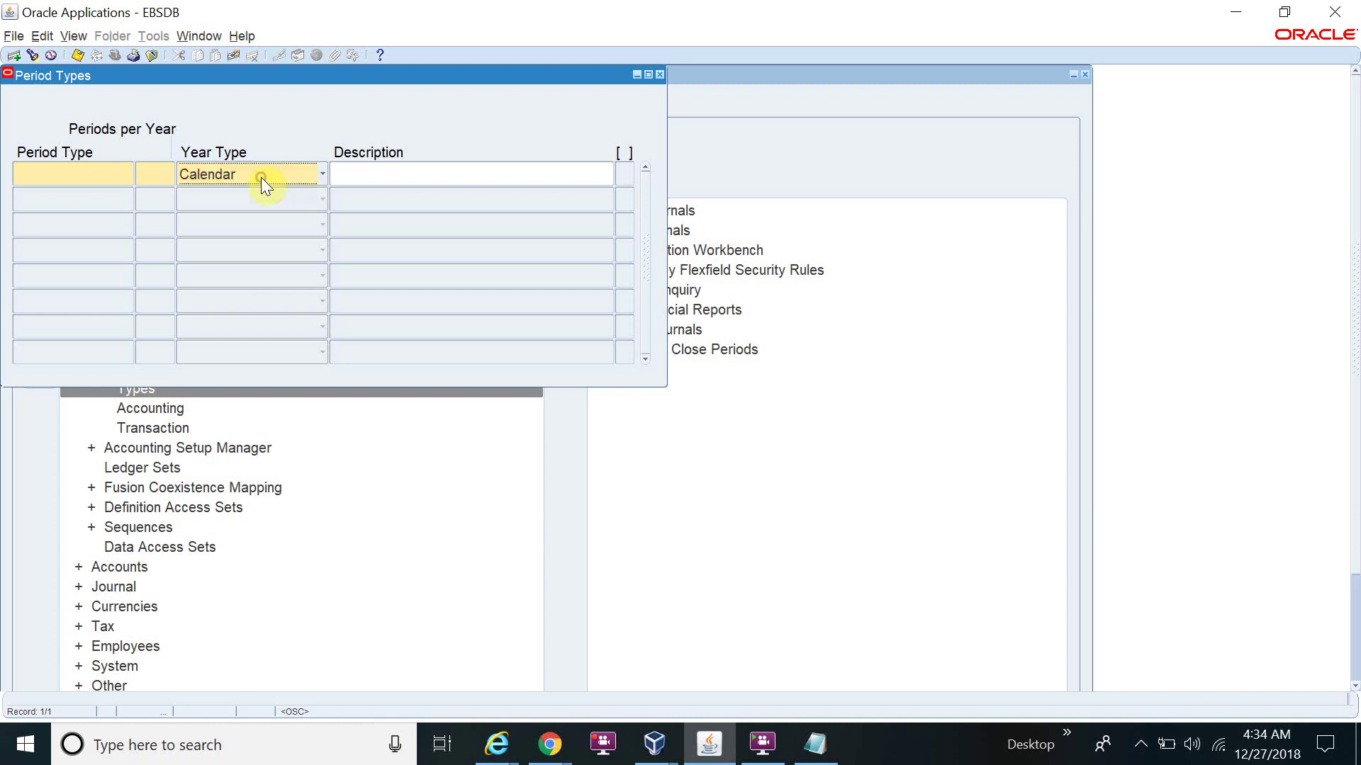
click(97, 175)
text(SBC)
key(BackSpace)
key(BackSpace)
key(BackSpace)
key(BackSpace)
text(ABC Cal)
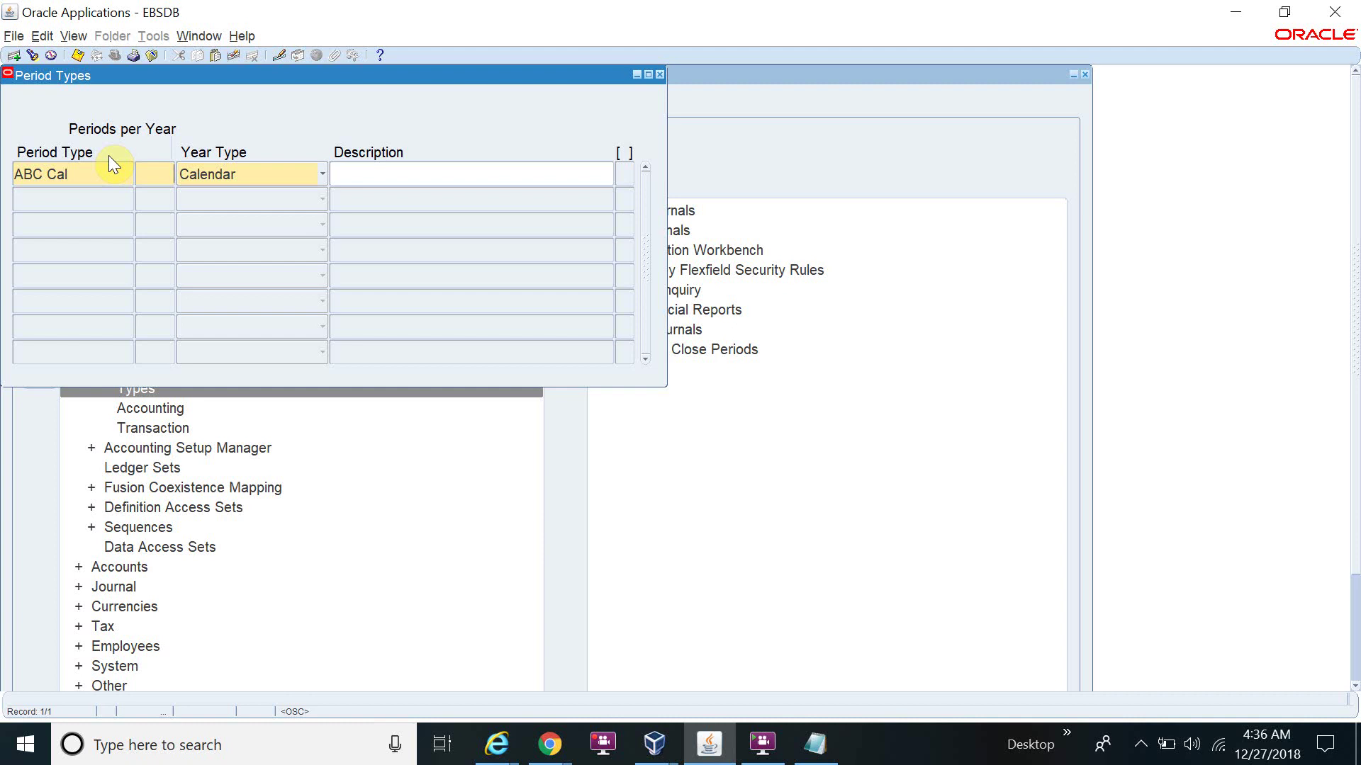
- Set 13 periods per year for the ABC Cal period type, save it and close the form
text(16)
key(BackSpace)
key(BackSpace)
text(13)
key(Tab)
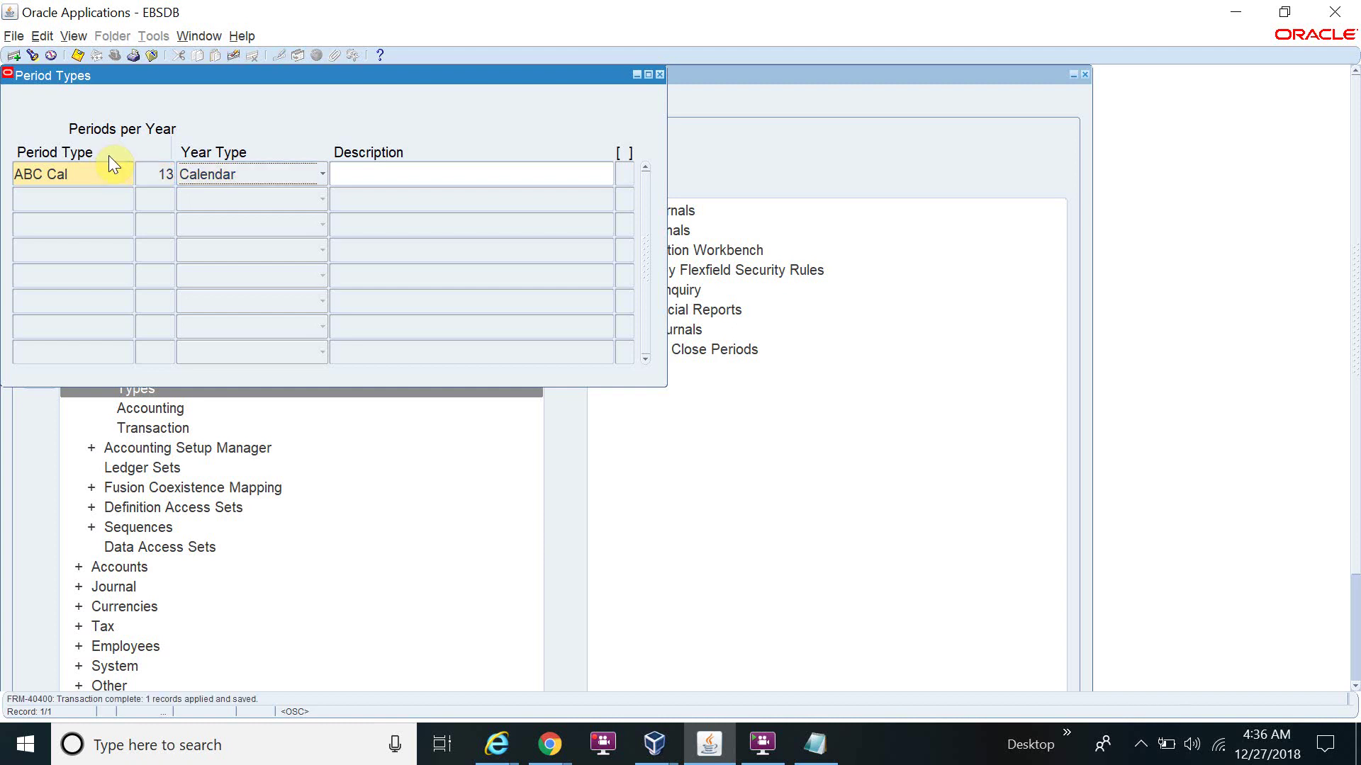
click(661, 74)
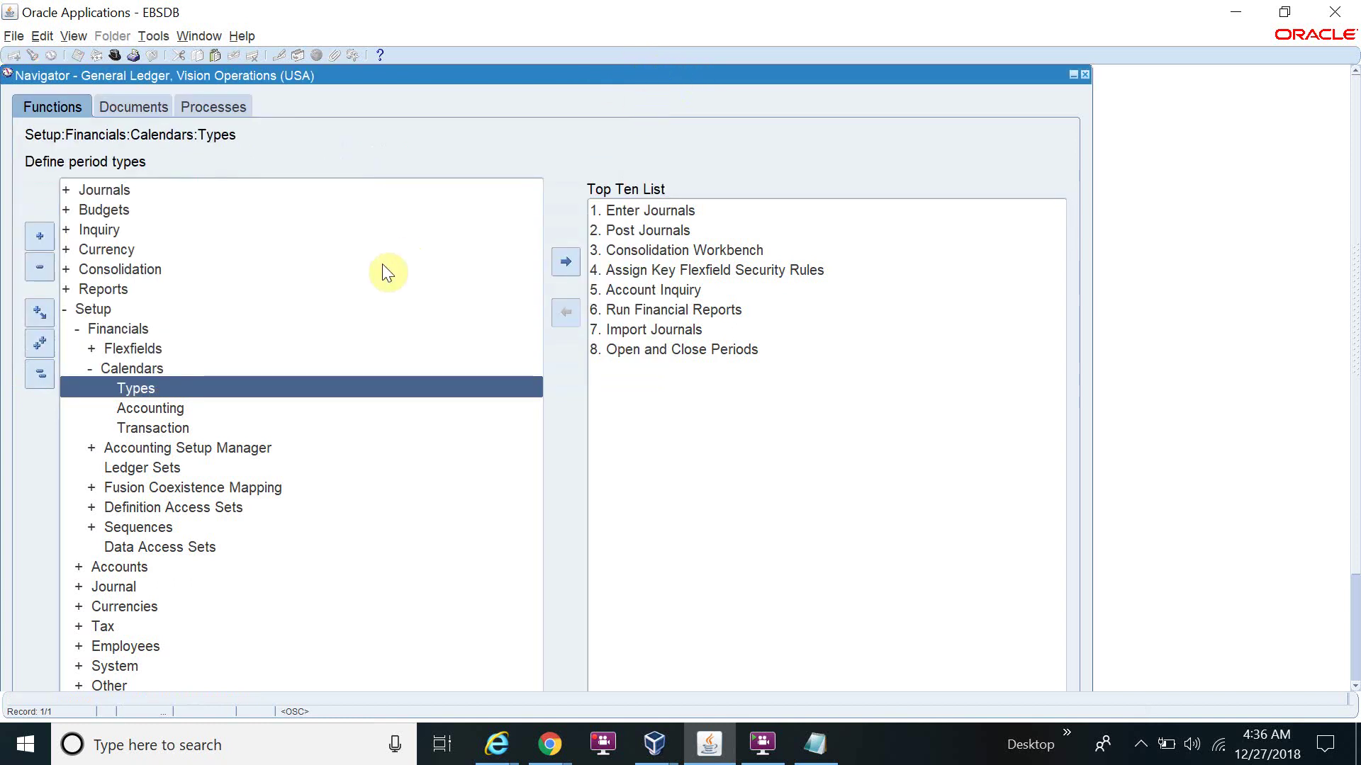
- Open the Accounting Calendar form and name the new calendar ABC Cal Name
double_click(179, 408)
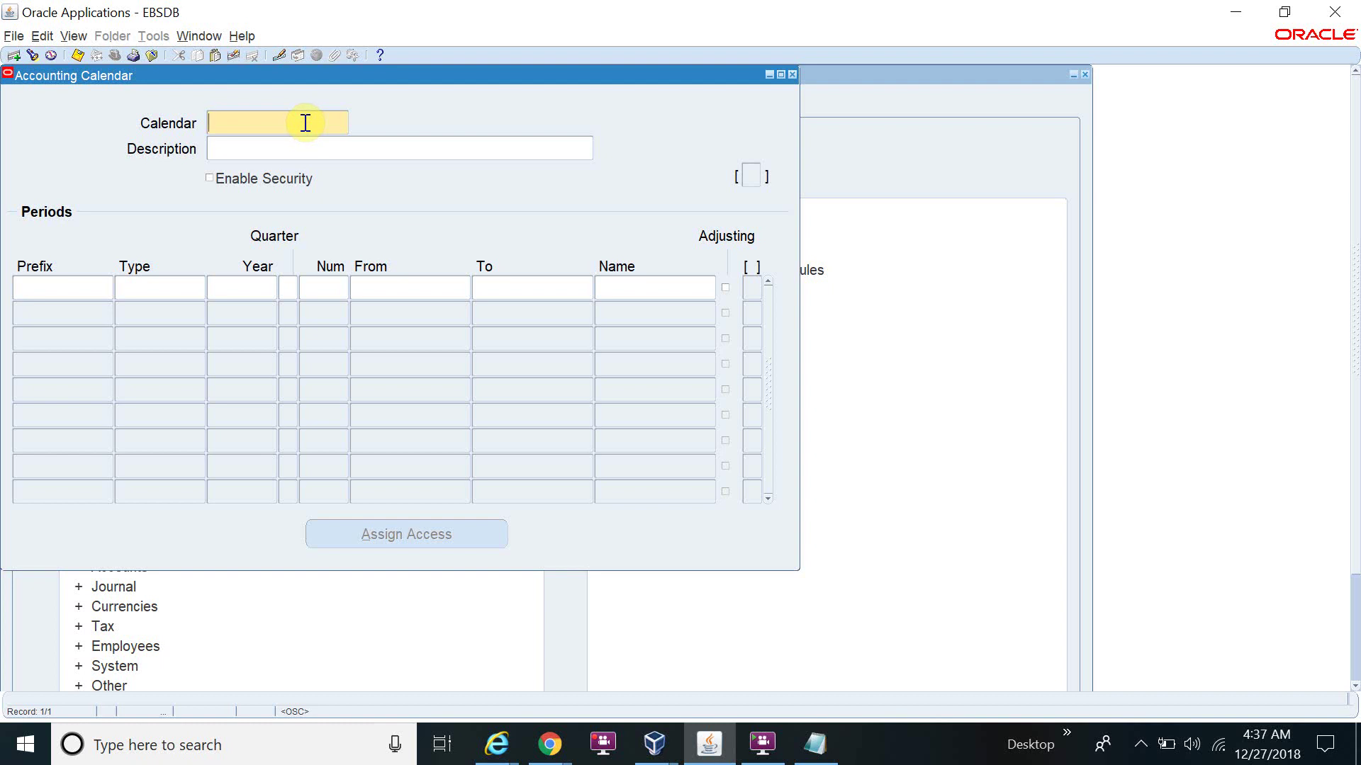
text(ABC Cal Name)
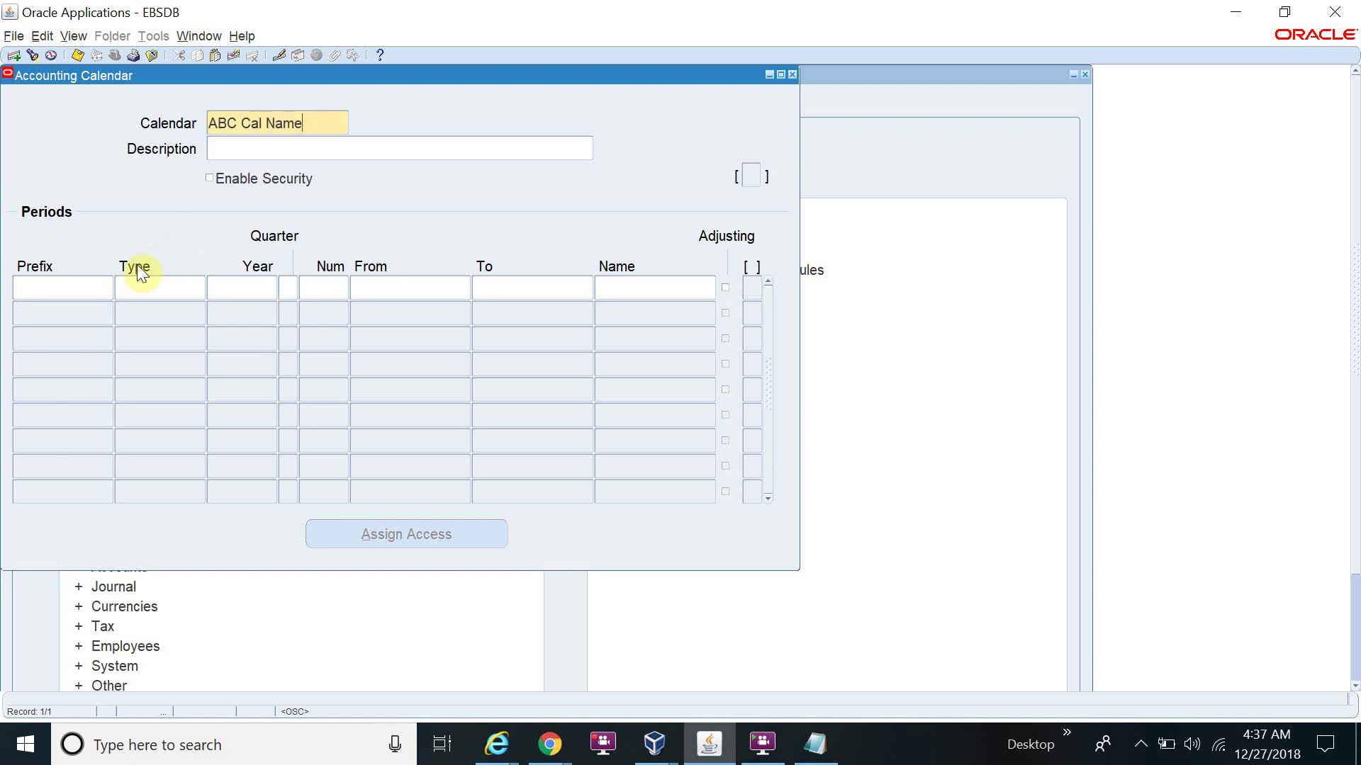
- Start the calendar's first period with prefix Jan and period type ABC Cal
click(90, 292)
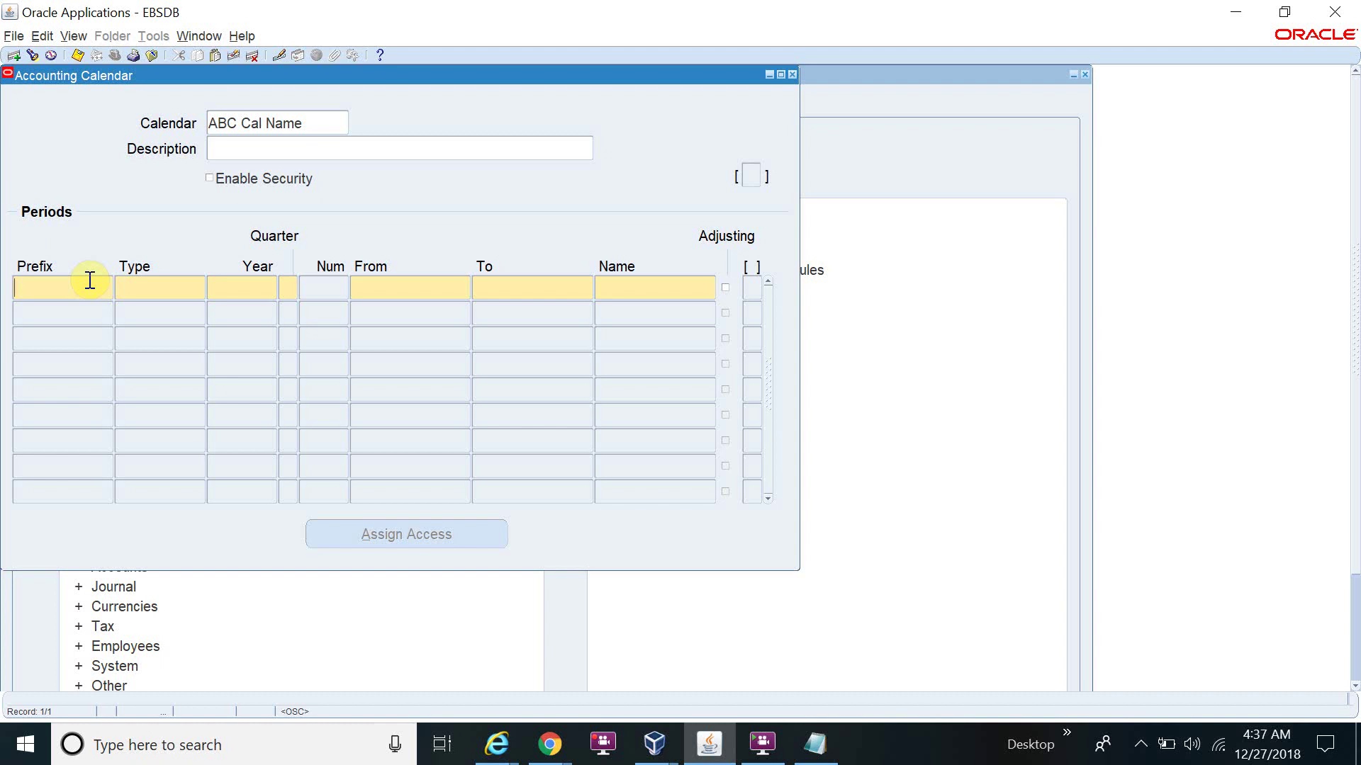
text(Jan)
key(Tab)
text(abc)
key(Tab)
click(177, 291)
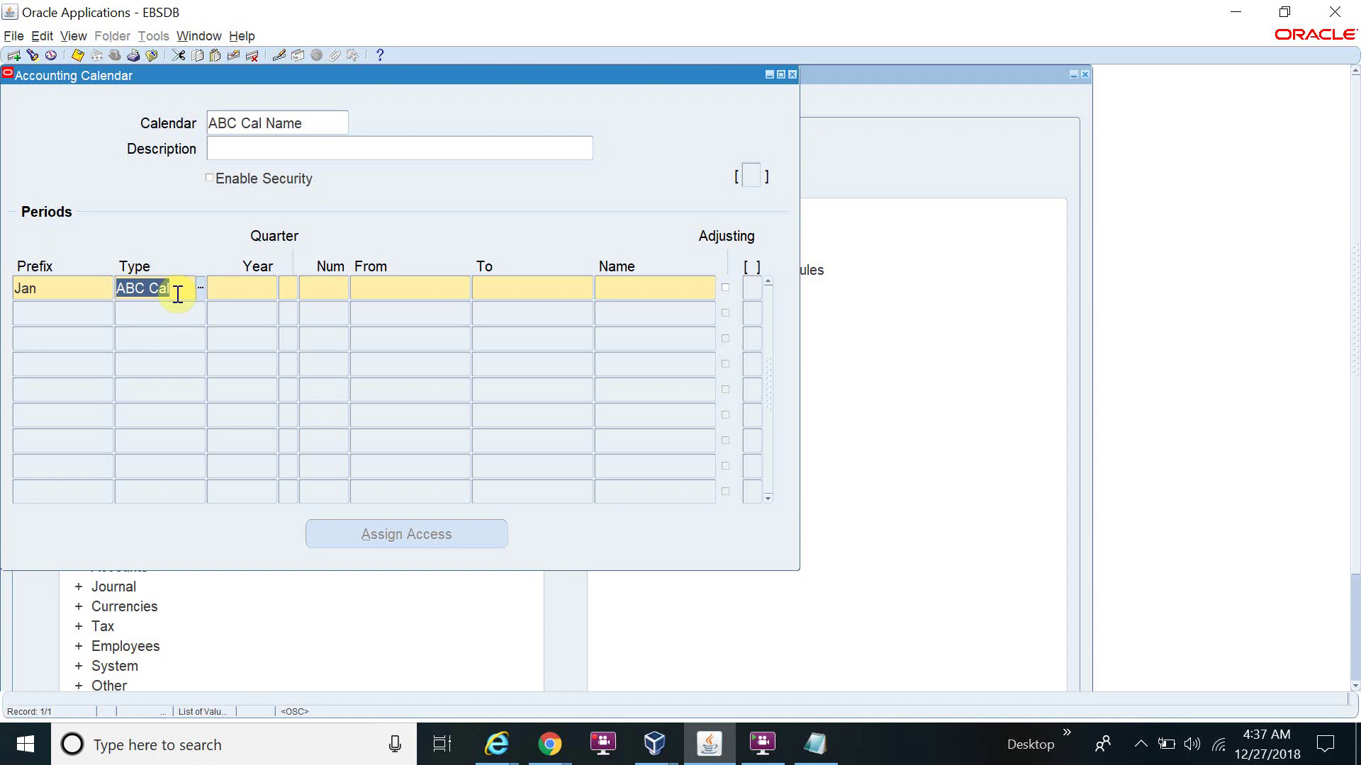
- Set the Jan period to year 2018, quarter 1, number 1, running from 01-JAN-2018 to 31-JAN-2018
click(215, 288)
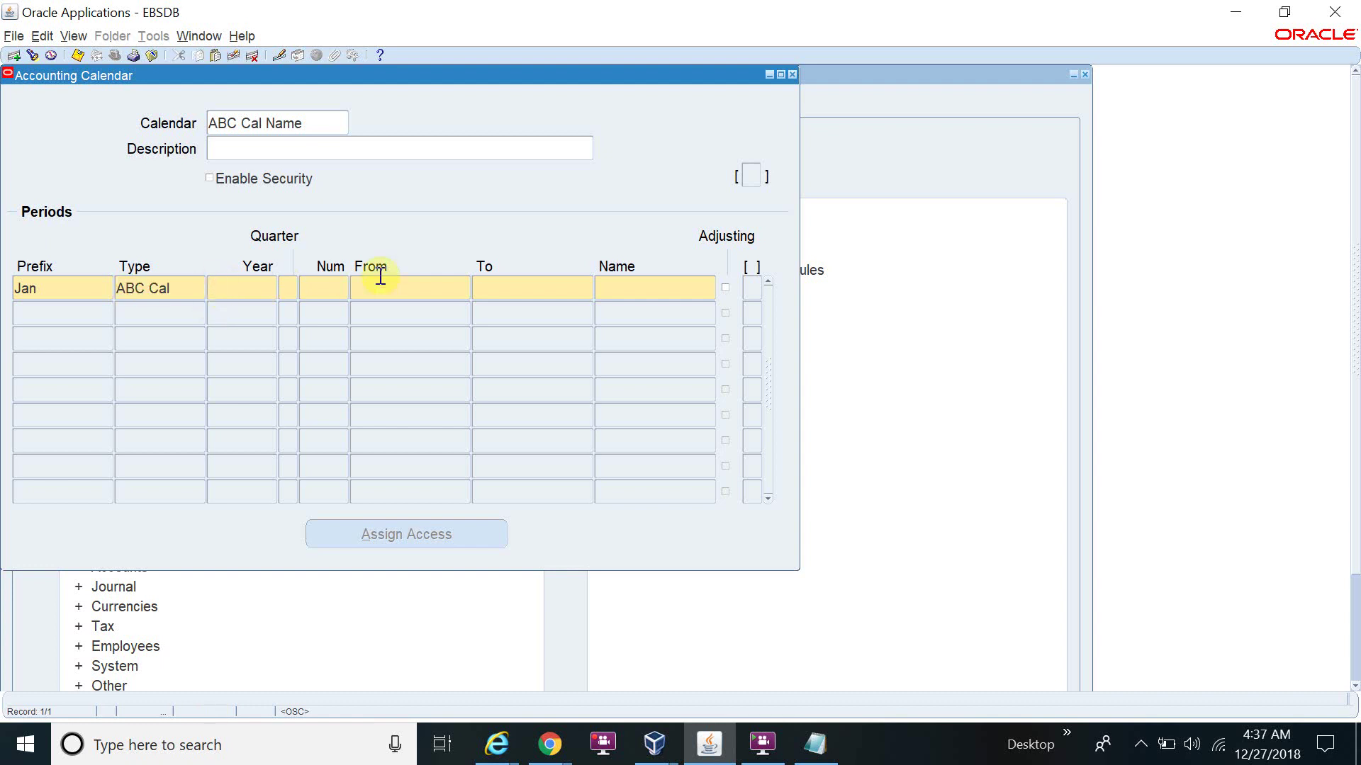
text(2018)
text(1)
key(Tab)
text(01-JAN-2018)
key(Tab)
text(31JAN18)
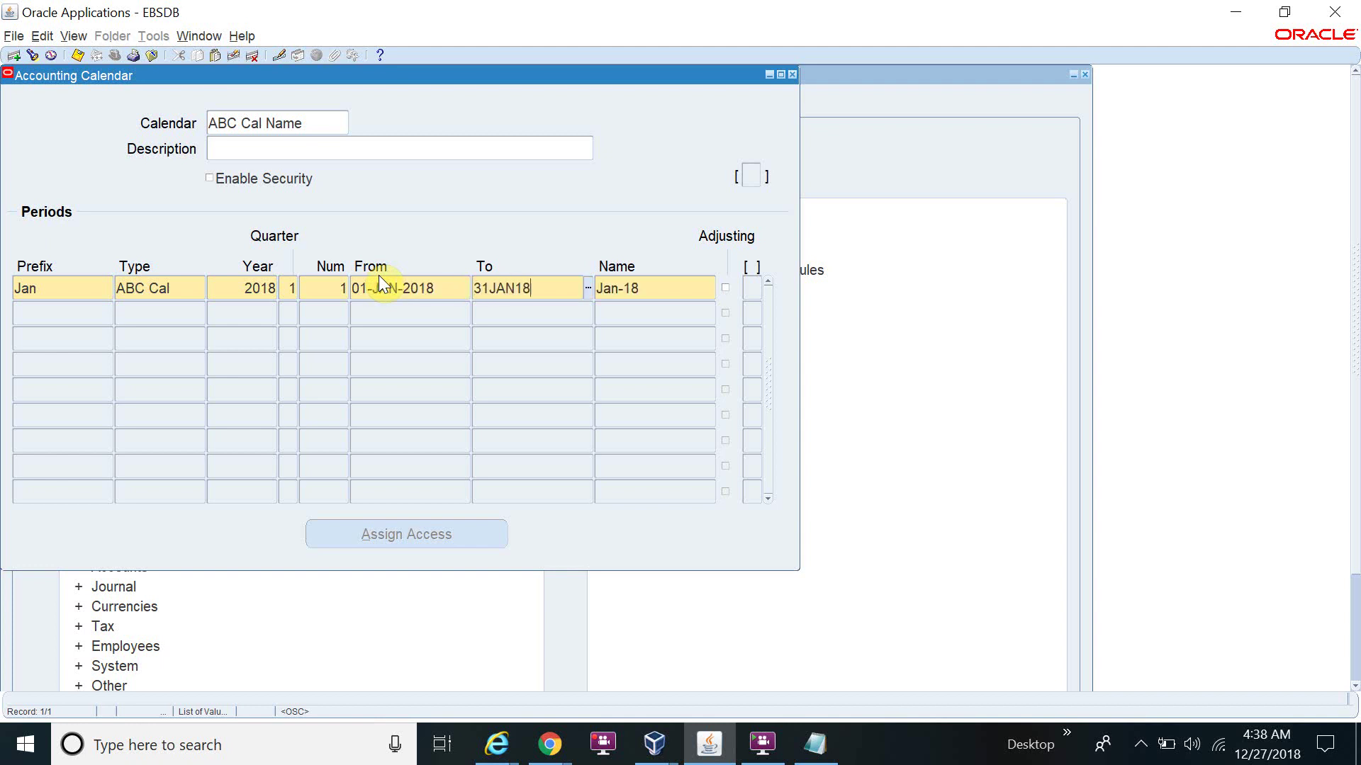
key(Tab)
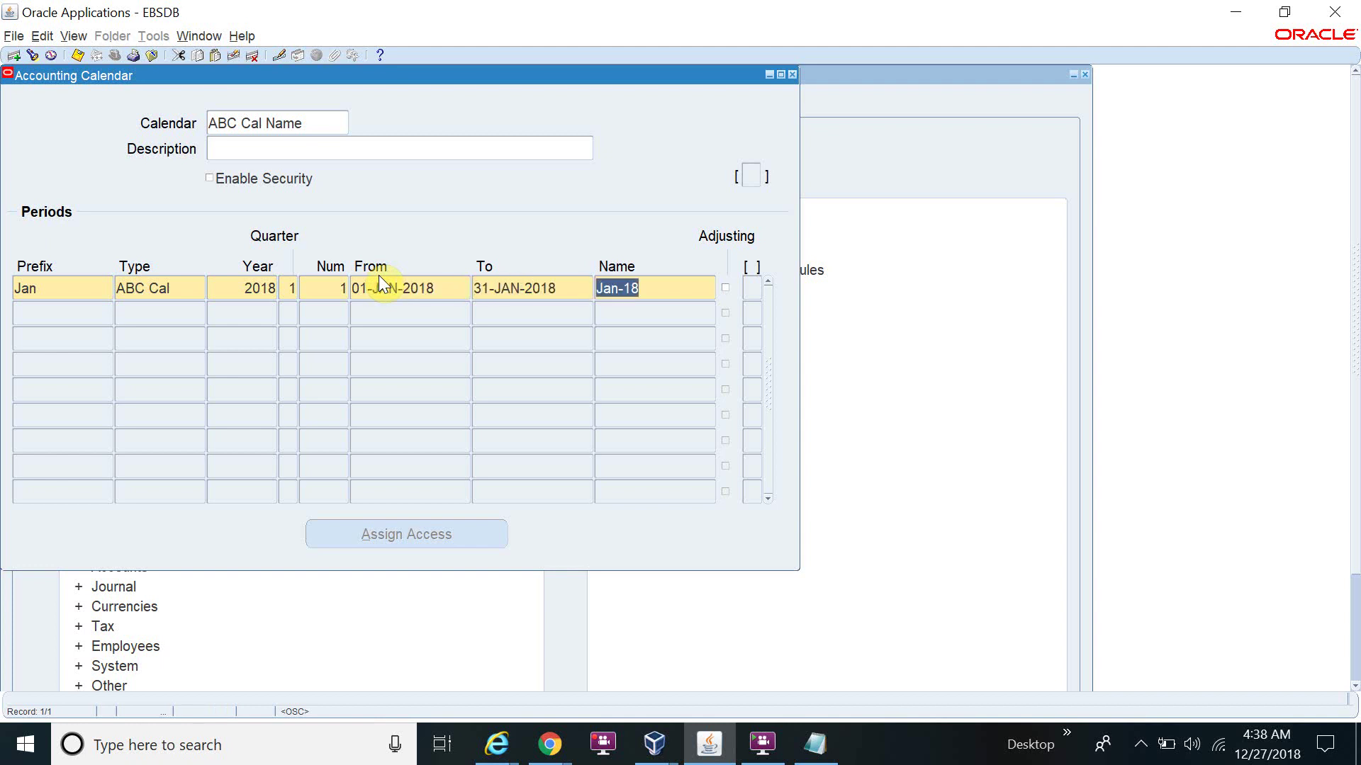
click(663, 287)
drag(659, 287, 587, 285)
click(642, 292)
click(66, 291)
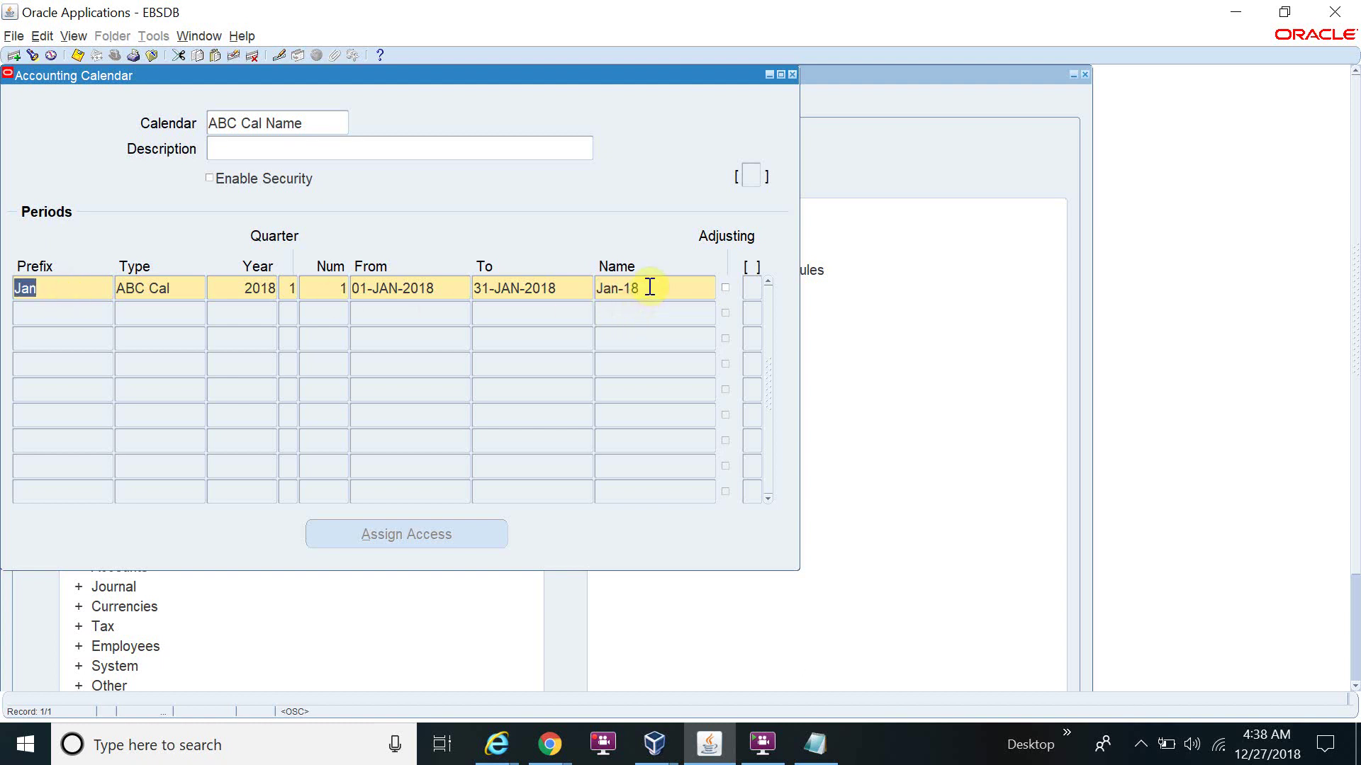
click(648, 286)
- Add a second period with prefix Feb, type ABC Cal and year 2018
click(89, 313)
text(Feb)
key(Tab)
key(shift+F5)
key(Tab)
key(shift+F5)
key(Tab)
- Set the Feb period to quarter 1, number 2, running from 01-FEB-2018 to 28-FEB-2018
text(2)
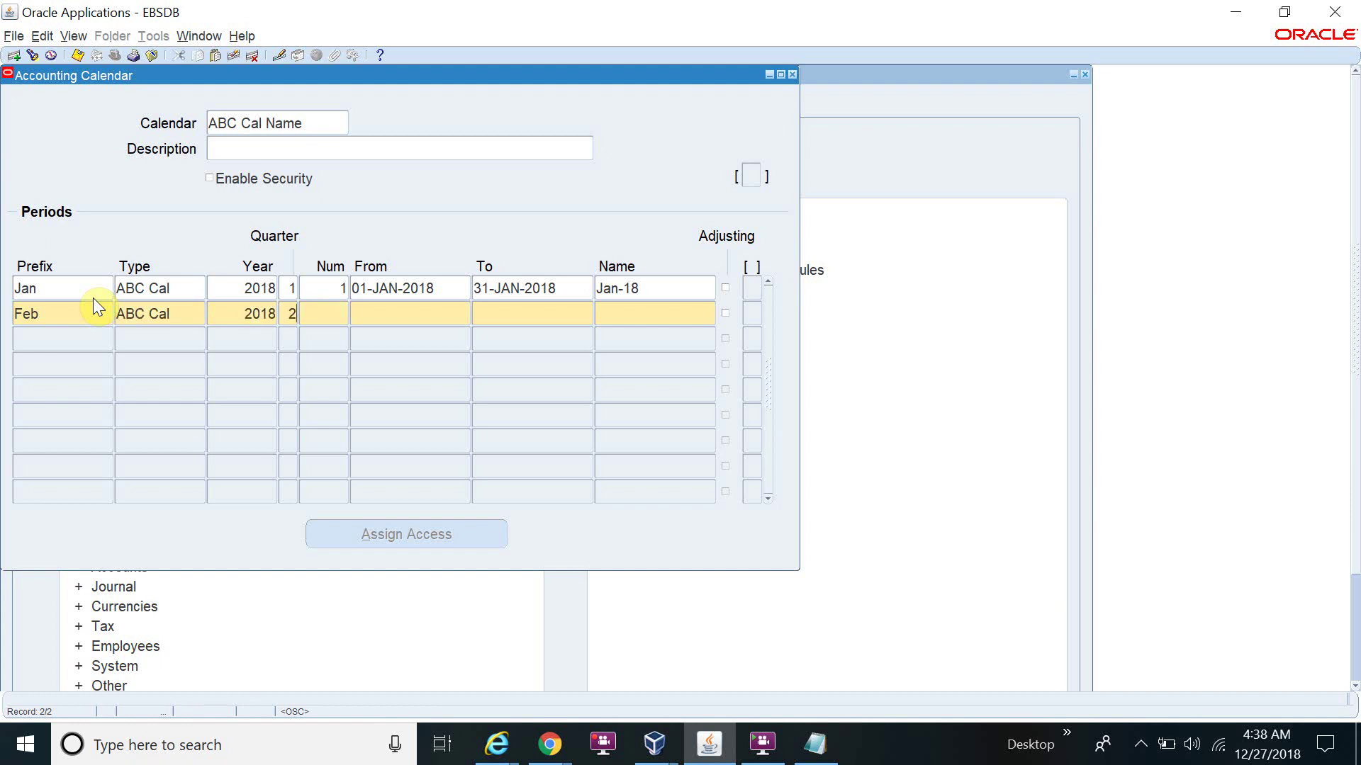
text(2)
key(shift+Tab)
text(1)
key(Tab)
key(Tab)
text(01-FEB-2018)
key(Tab)
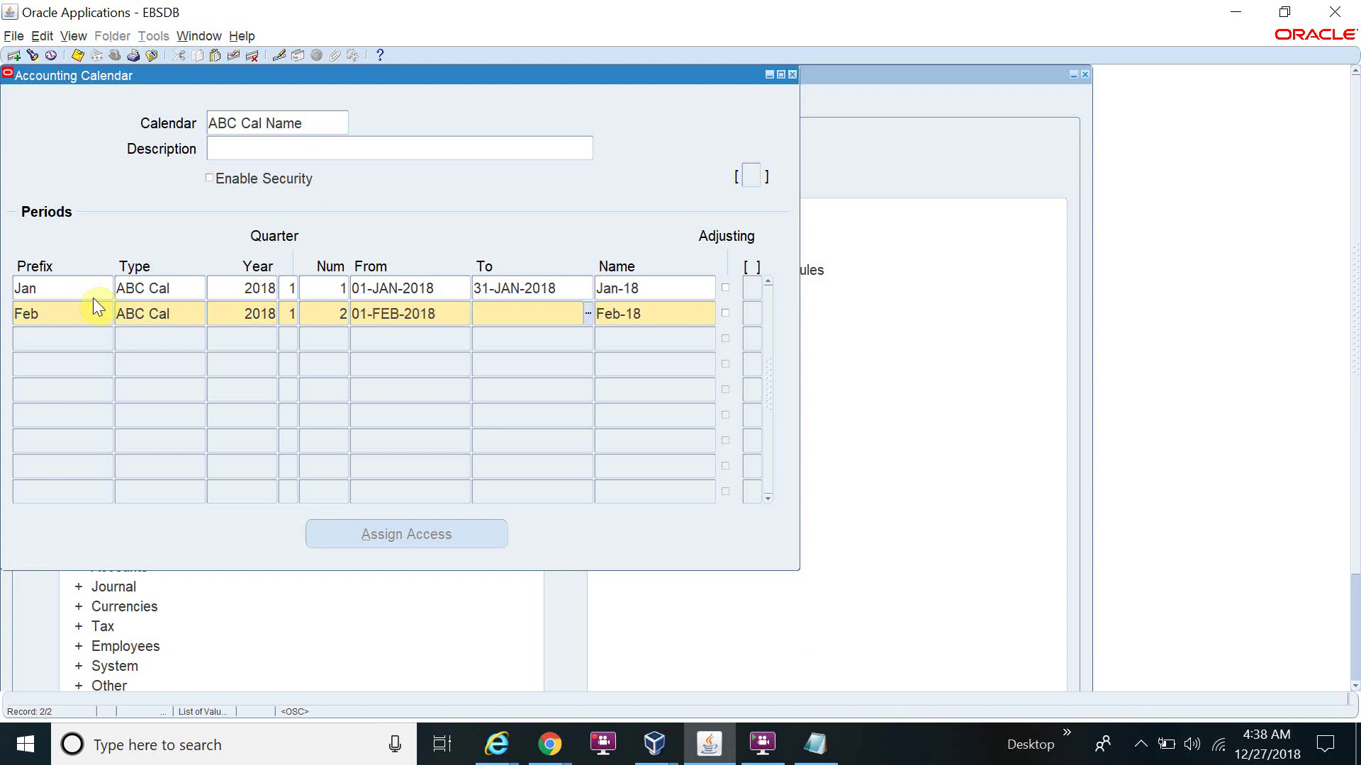
text(28FEB18)
key(Tab)
- Add a third period with prefix Mar, type ABC Cal and year 2018
click(52, 340)
text(Mar)
key(Tab)
key(shift+F5)
key(Tab)
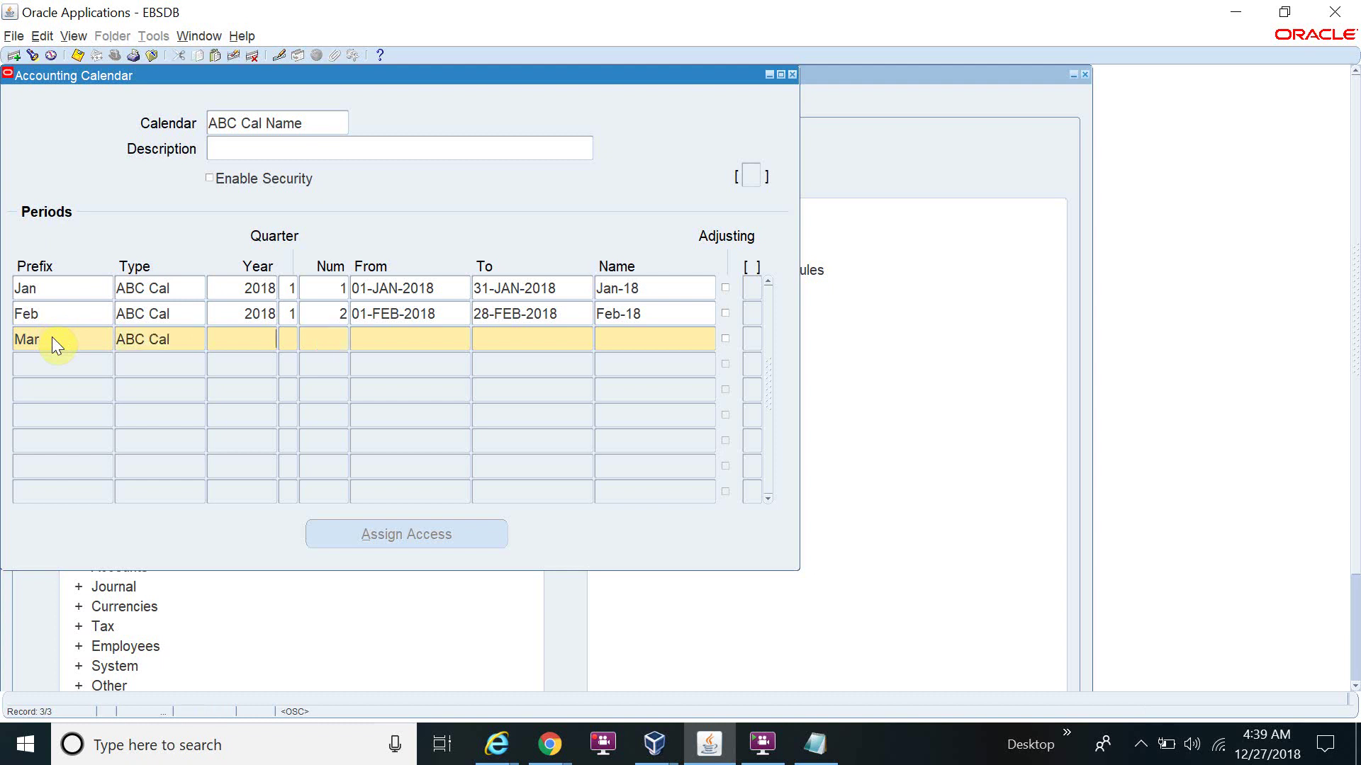
text(2018)
key(Tab)
- Set the Mar period to quarter 1, number 3, running from 01-MAR-2018 to 31-MAR-2018
text(1)
text(3)
key(Tab)
text(01-MAR-2018)
key(Tab)
text(31MAR1)
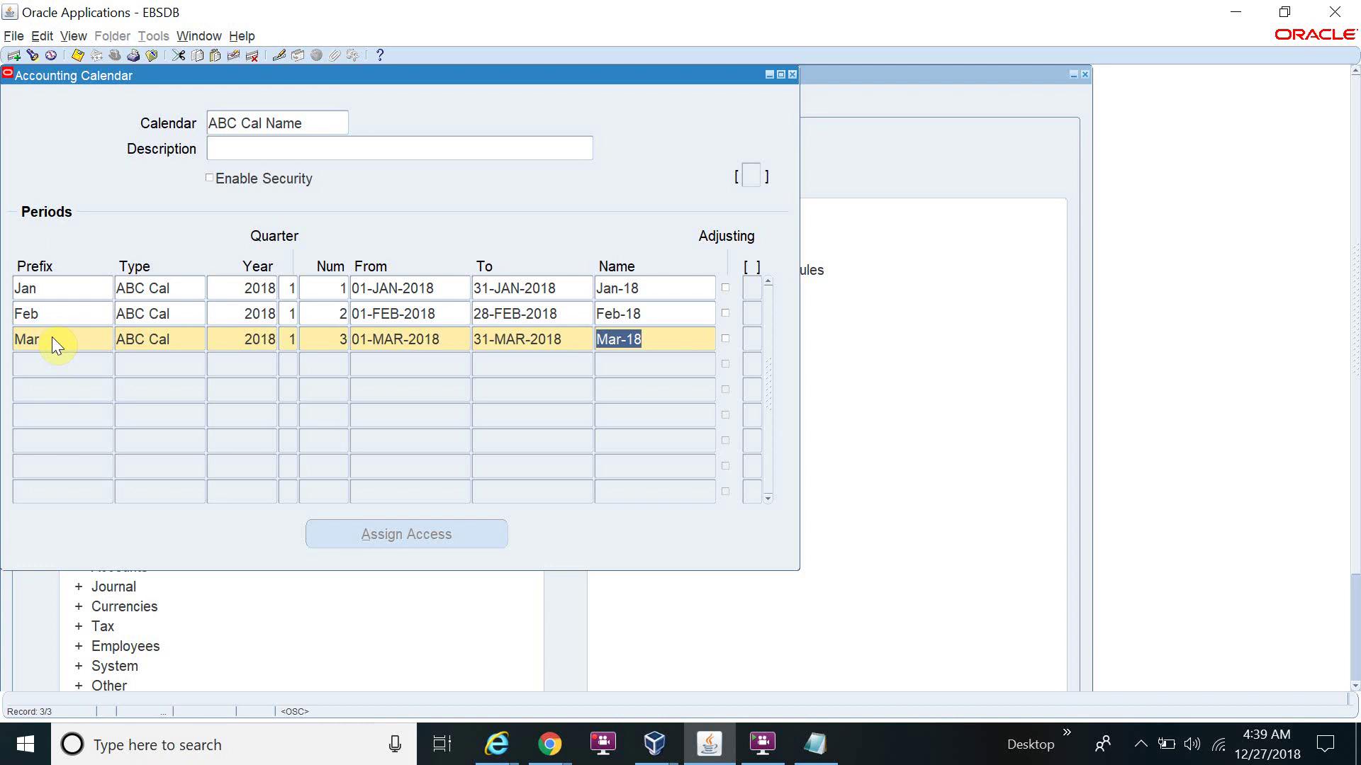
- Add a fourth period with prefix Apr, type ABC Cal and year 2018
key(Down)
text(Apr)
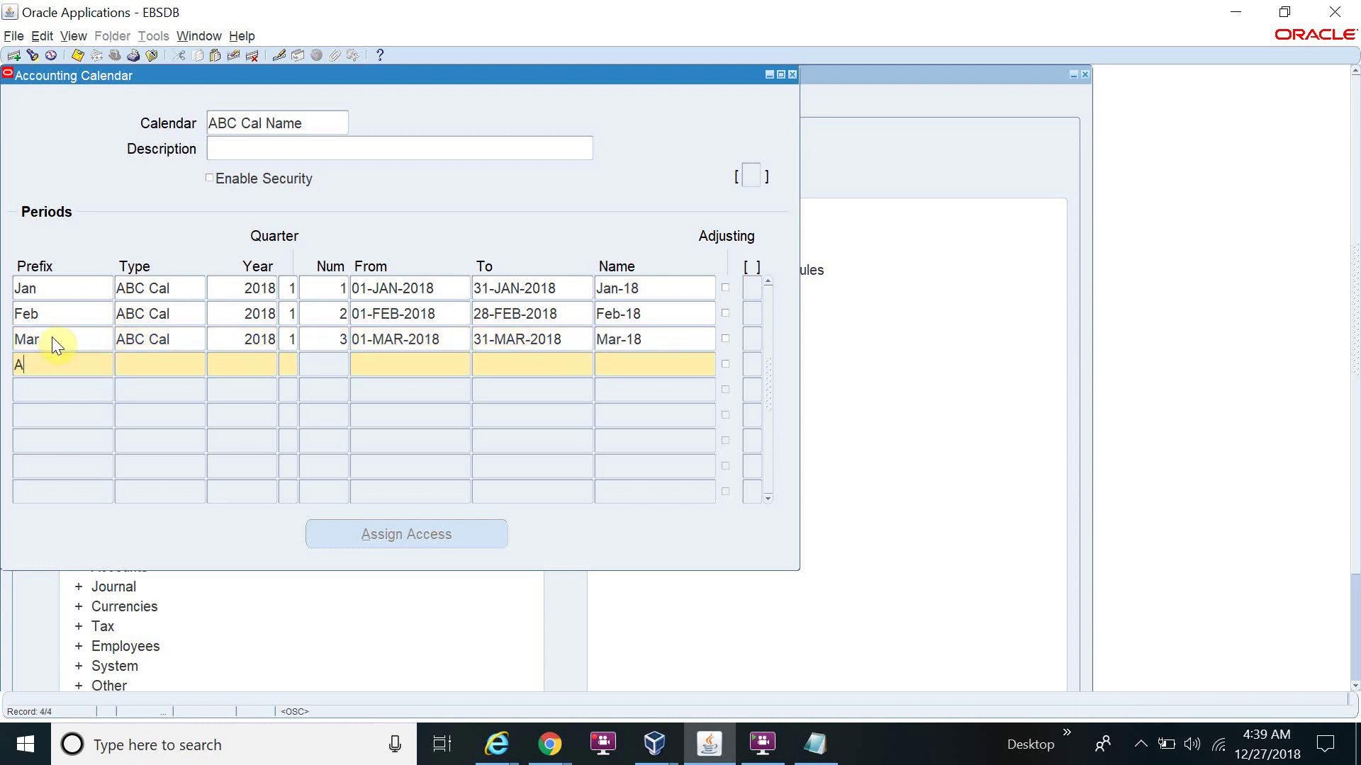
key(Tab)
key(shift+F5)
key(Tab)
key(shift+F5)
key(Tab)
- Set the Apr period to quarter 2, number 4, running from 01-APR-2018 to 30-APR-2018
text(2)
text(4)
key(Tab)
text(91AP)
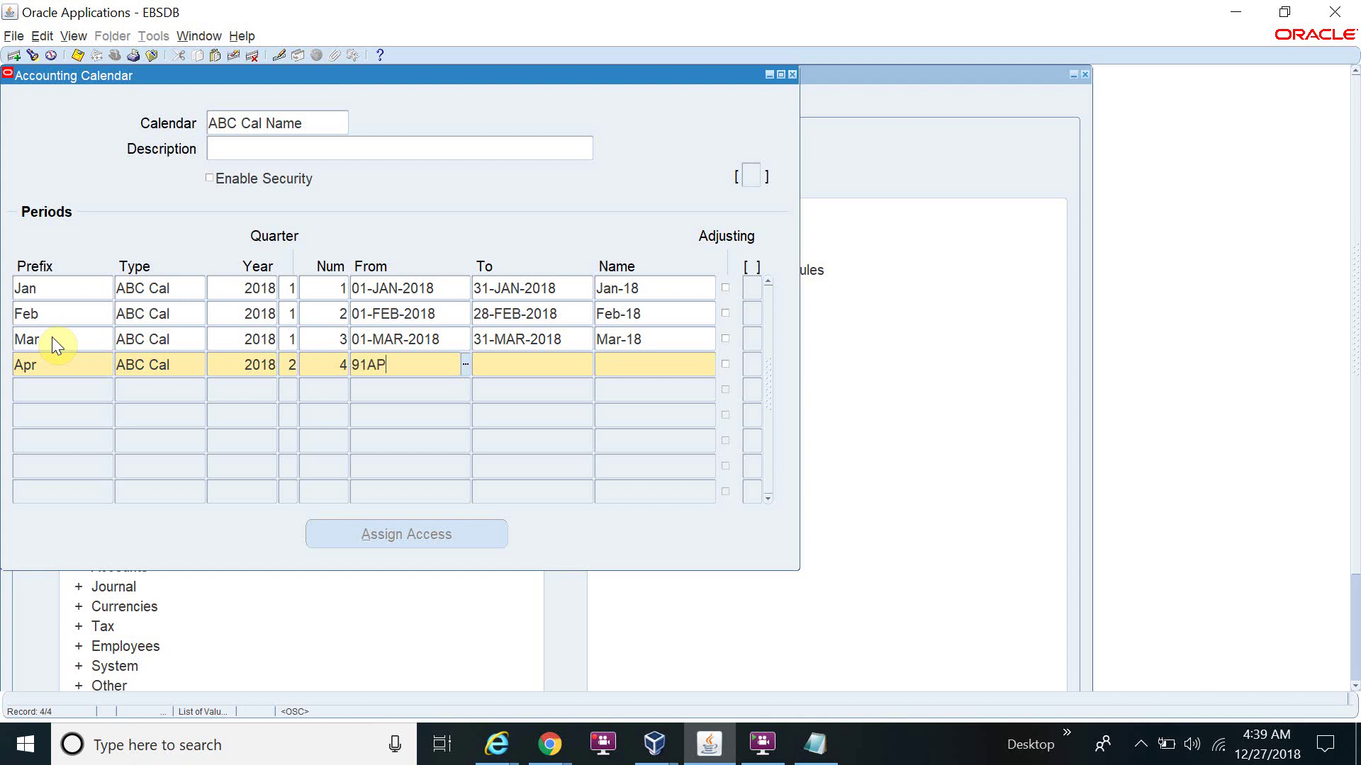
text(R18)
key(Tab)
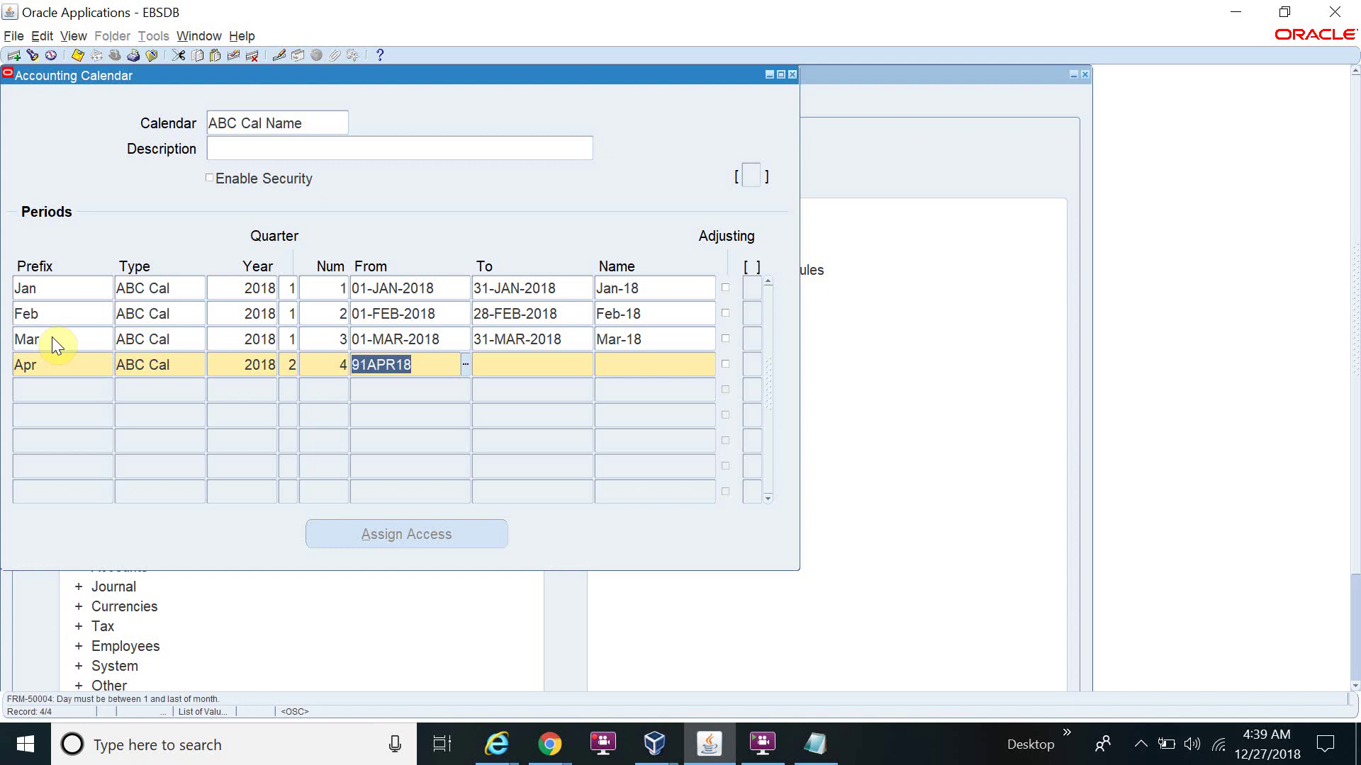
key(BackSpace)
text(01APR18)
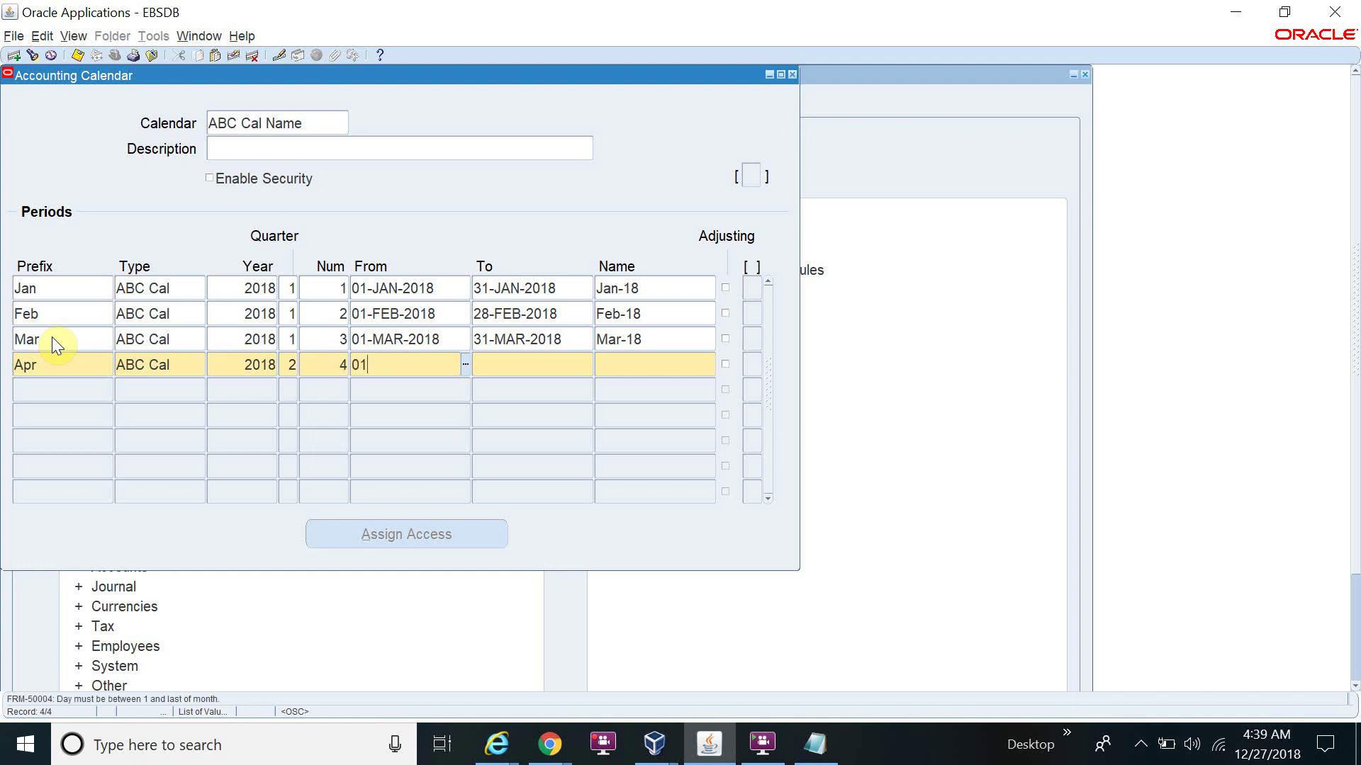
key(Tab)
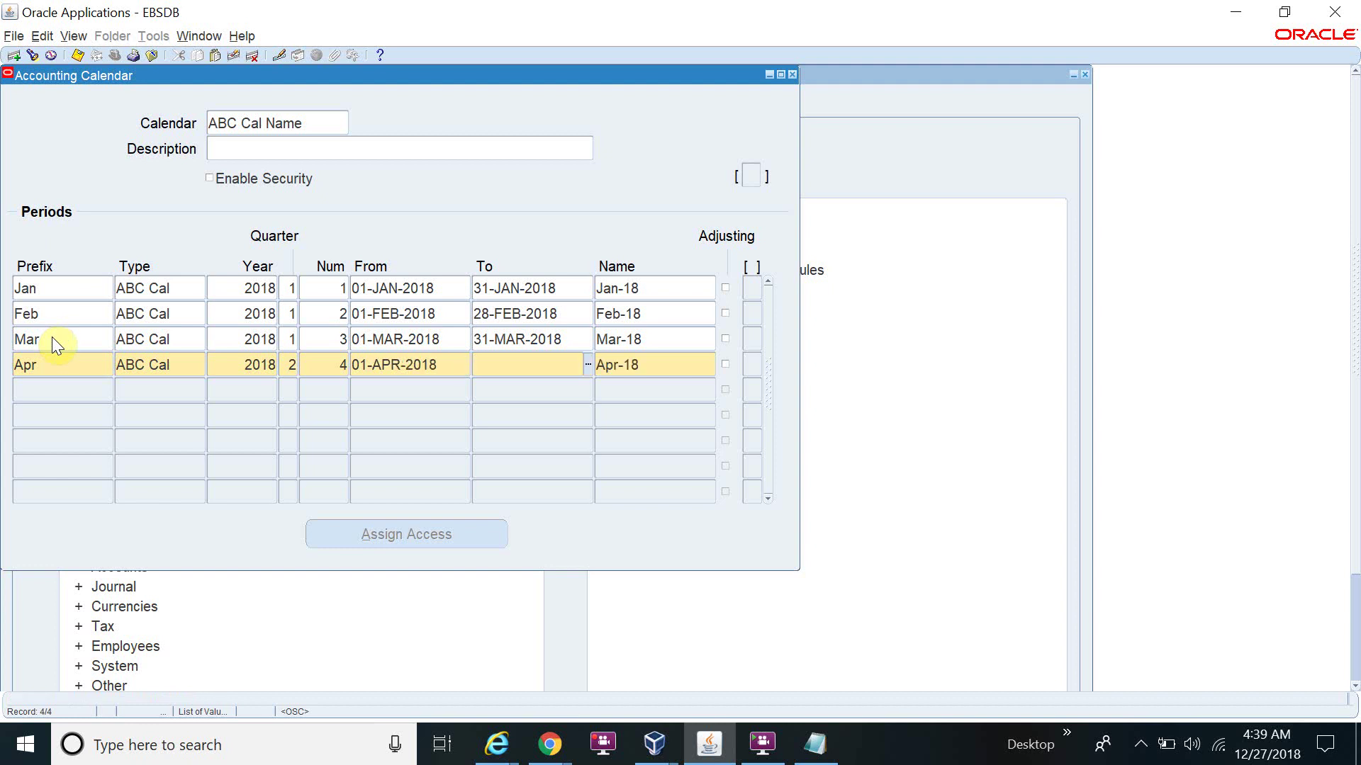
text(30-APR-2018)
key(Tab)
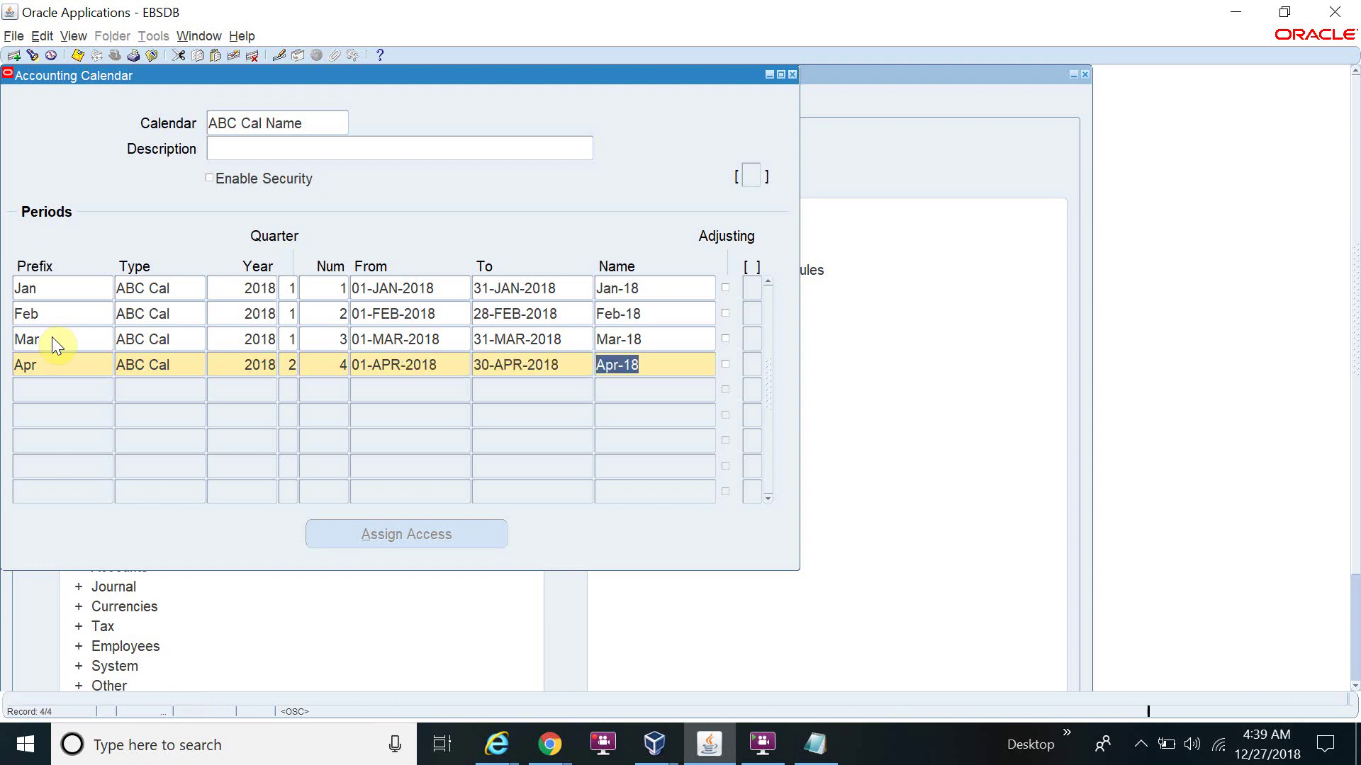
- Add a fifth period with prefix May, type ABC Cal and year 2018
key(Tab)
text(May)
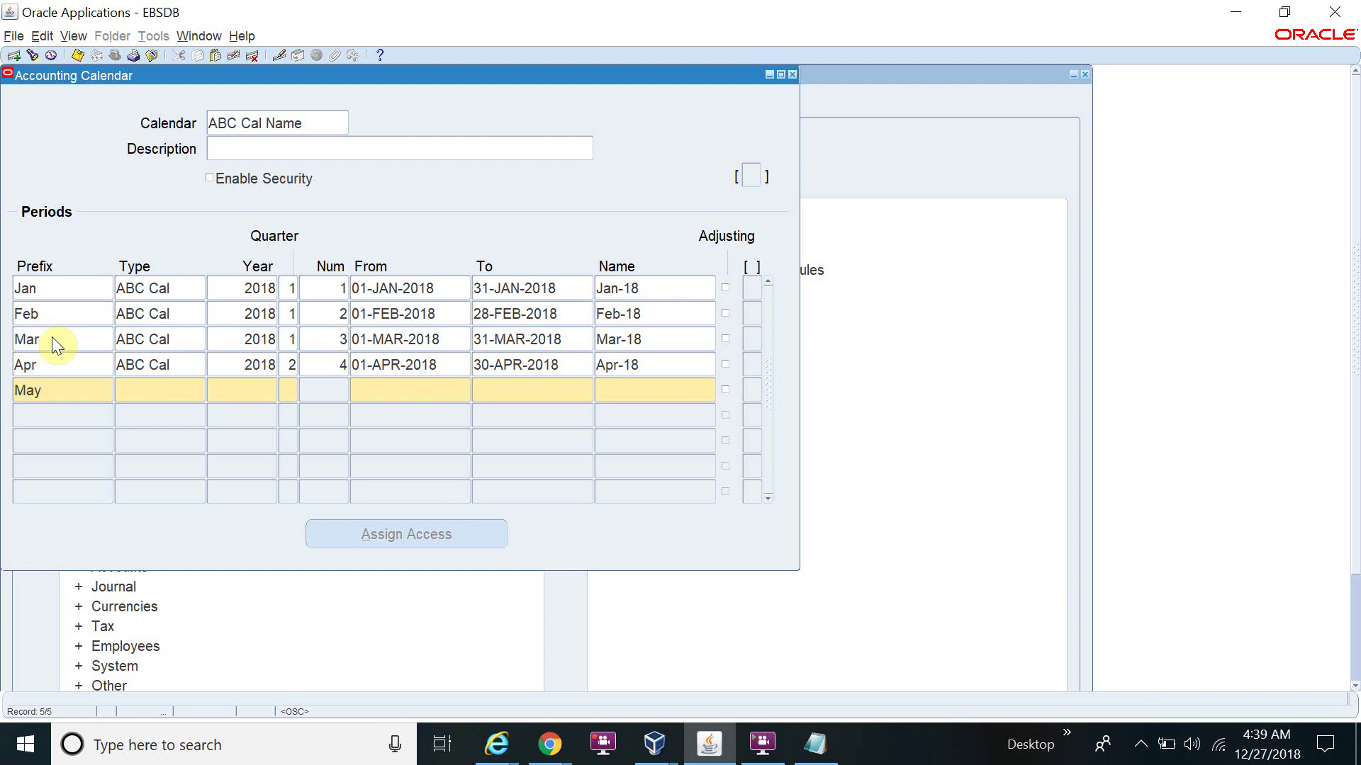
key(Tab)
key(shift+F5)
key(Tab)
key(shift+F5)
key(Tab)
- Set the May period to quarter 2, number 5, running from 01-MAY-2018 to 31-MAY-2018
key(shift+F5)
key(Tab)
text(5)
key(Tab)
text(01-MAY-2018)
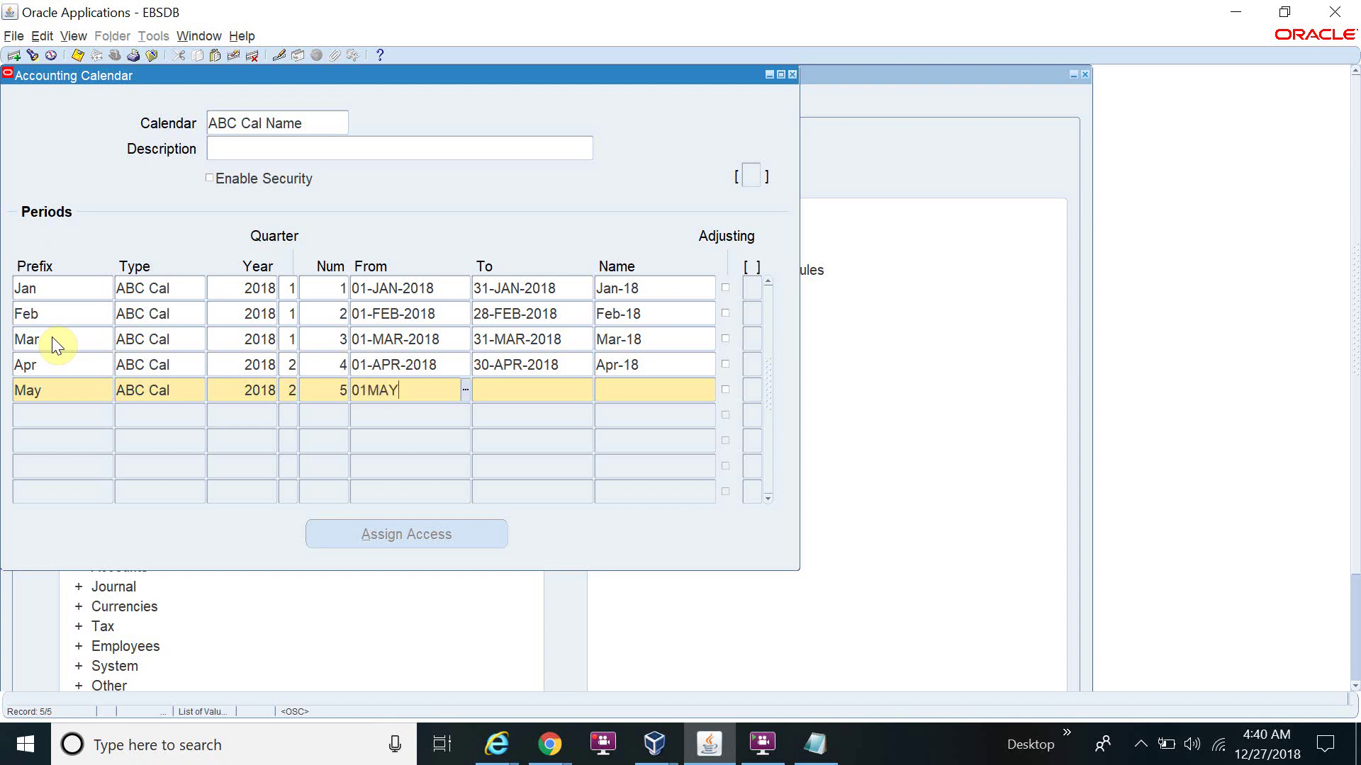
key(Tab)
text(3)
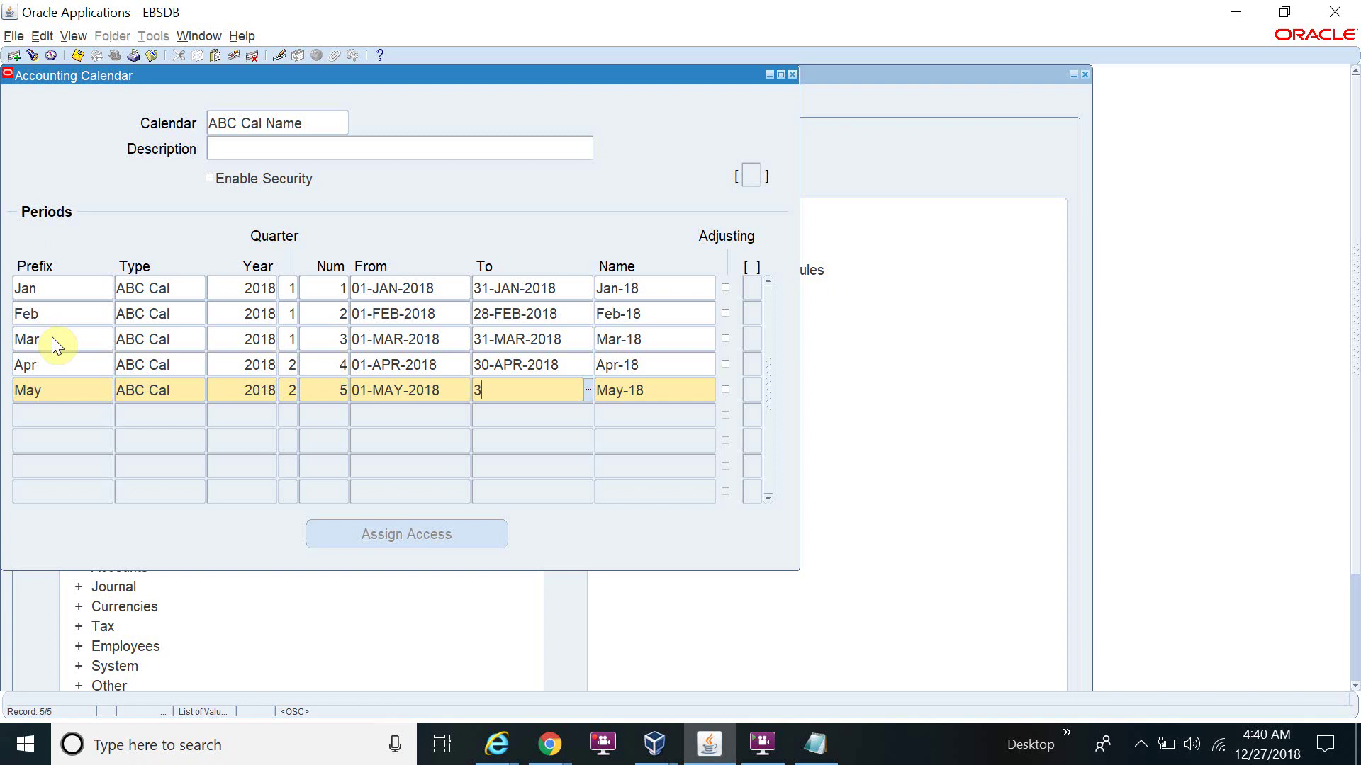
text(1-MAY-2018)
key(Tab)
key(Tab)
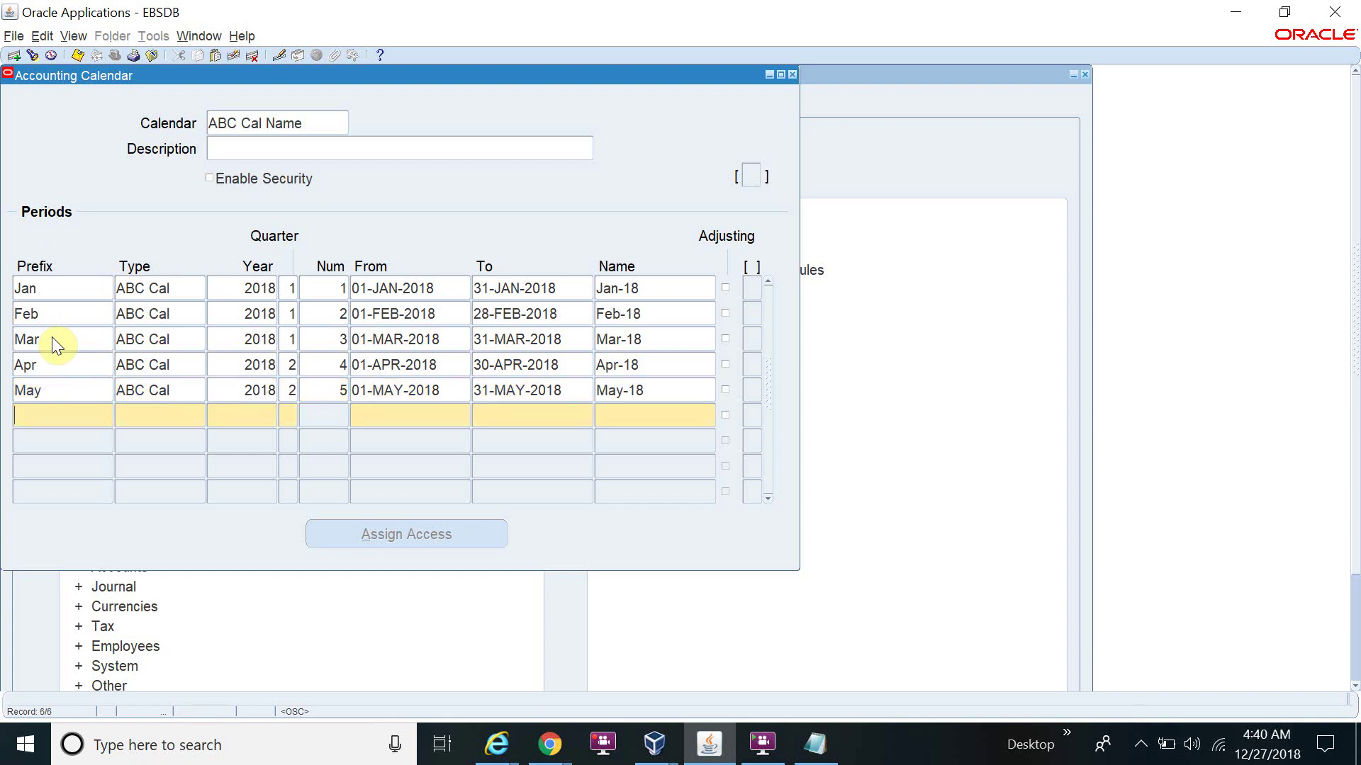
- Add a sixth period with prefix Jun, type ABC Cal and year 2018
text(Jun)
key(Tab)
key(shift+F5)
key(Tab)
key(shift+F5)
key(Tab)
- Set the Jun period to quarter 2, number 6, running from 01-JUN-2018 to 30-JUN-2018
key(shift+F5)
key(Tab)
text(6)
key(Tab)
text(01)
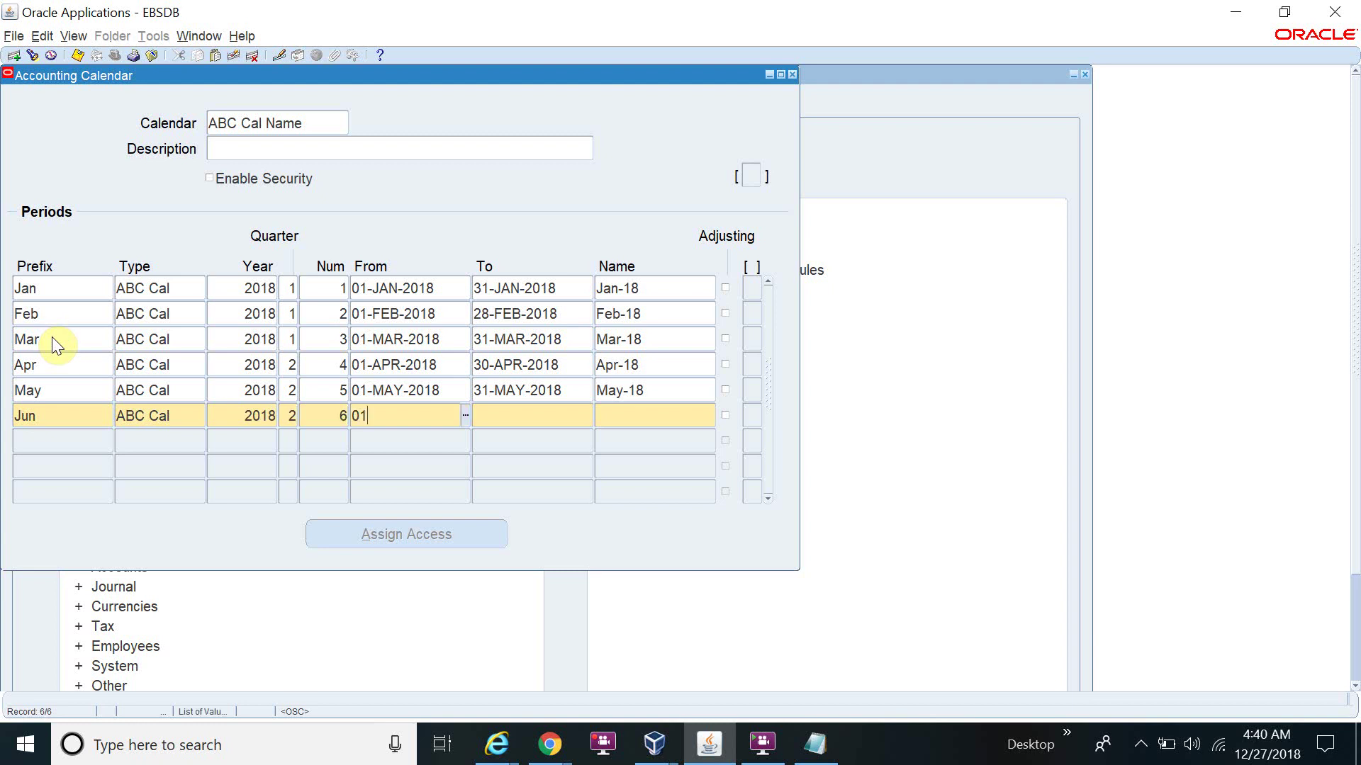
text(-JUN-2018)
key(Tab)
text(3)
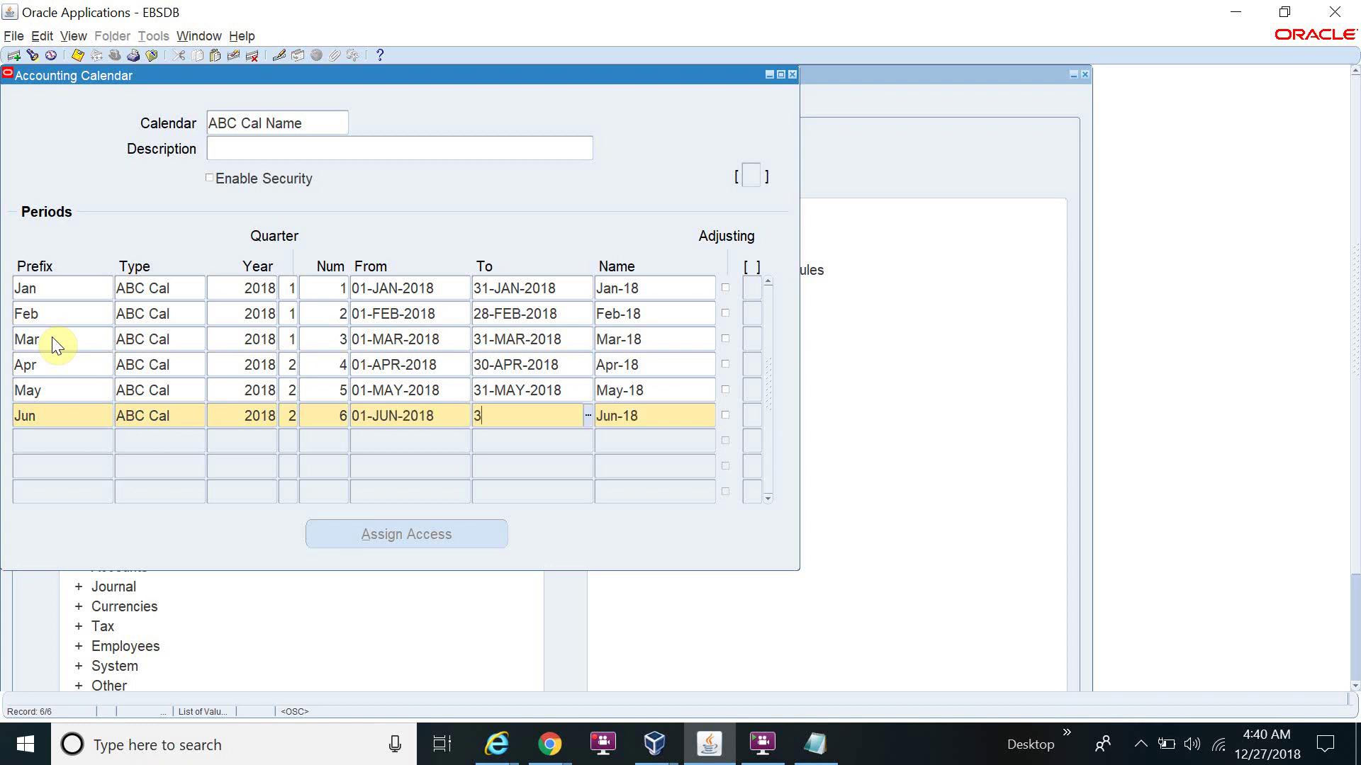
text(0-JUN-2018)
key(Tab)
key(Tab)
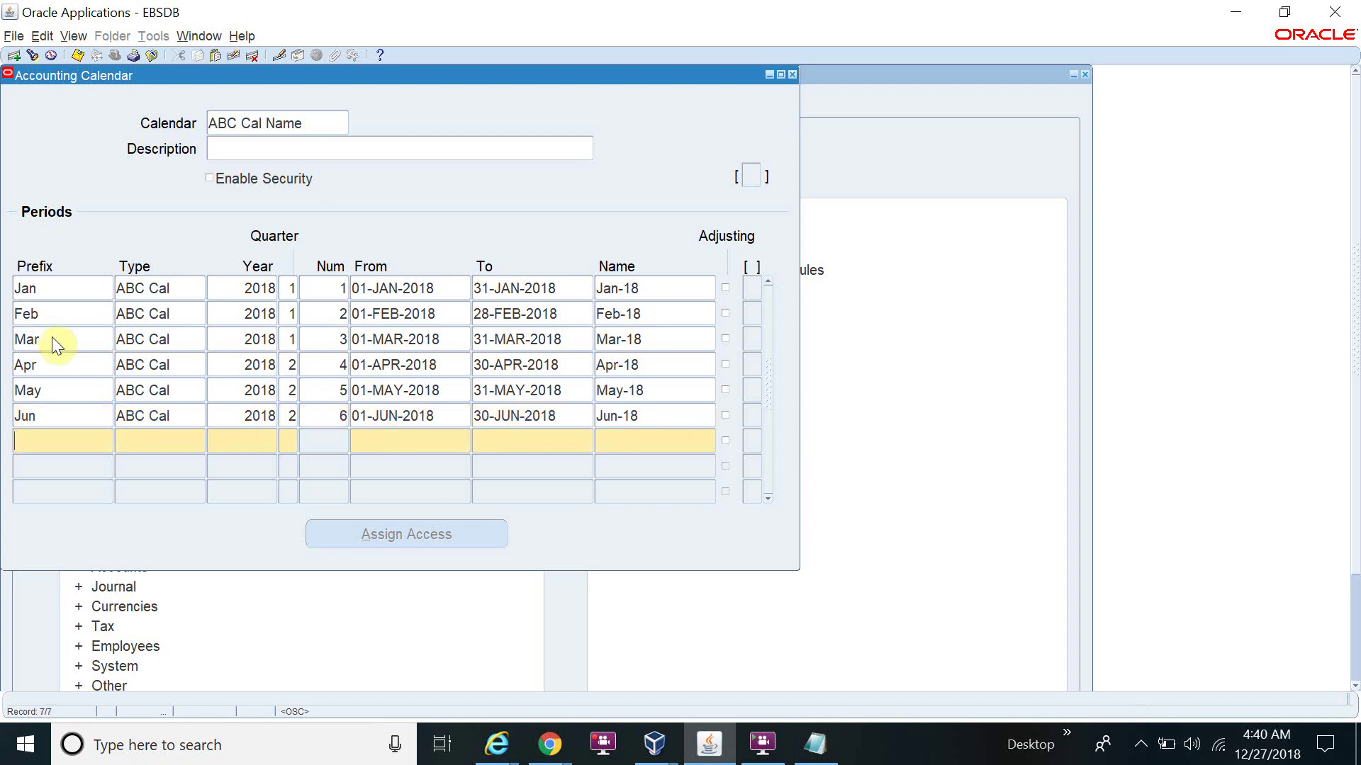
- Add a seventh period with prefix Jul, type ABC Cal and year 2018
text(Jul)
key(Tab)
key(shift+F5)
key(Tab)
key(shift+F5)
key(Tab)
- Set the Jul period to quarter 3, number 7, running from 01-JUL-2018 to 31-JUL-2018
text(3)
key(Tab)
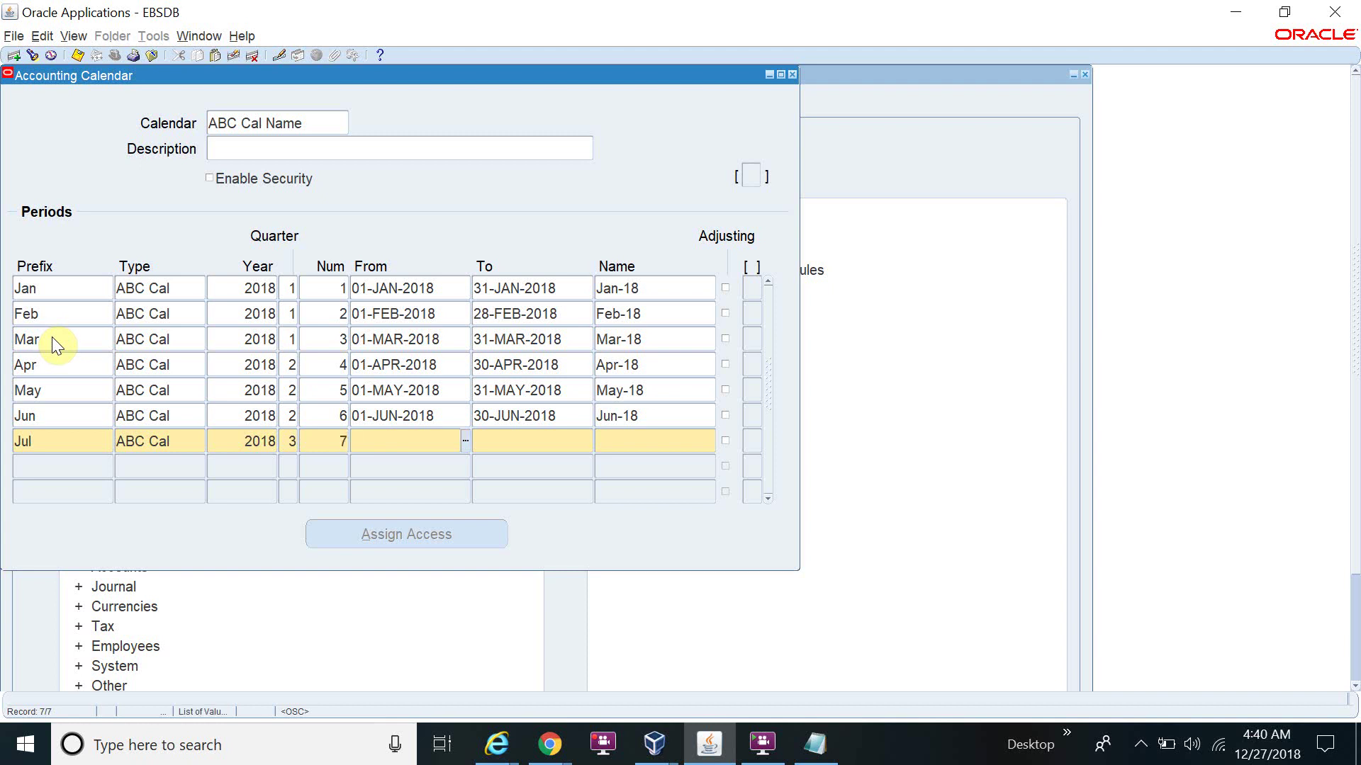
text(01-JUL-2018)
key(Tab)
text(31JUL18)
key(Tab)
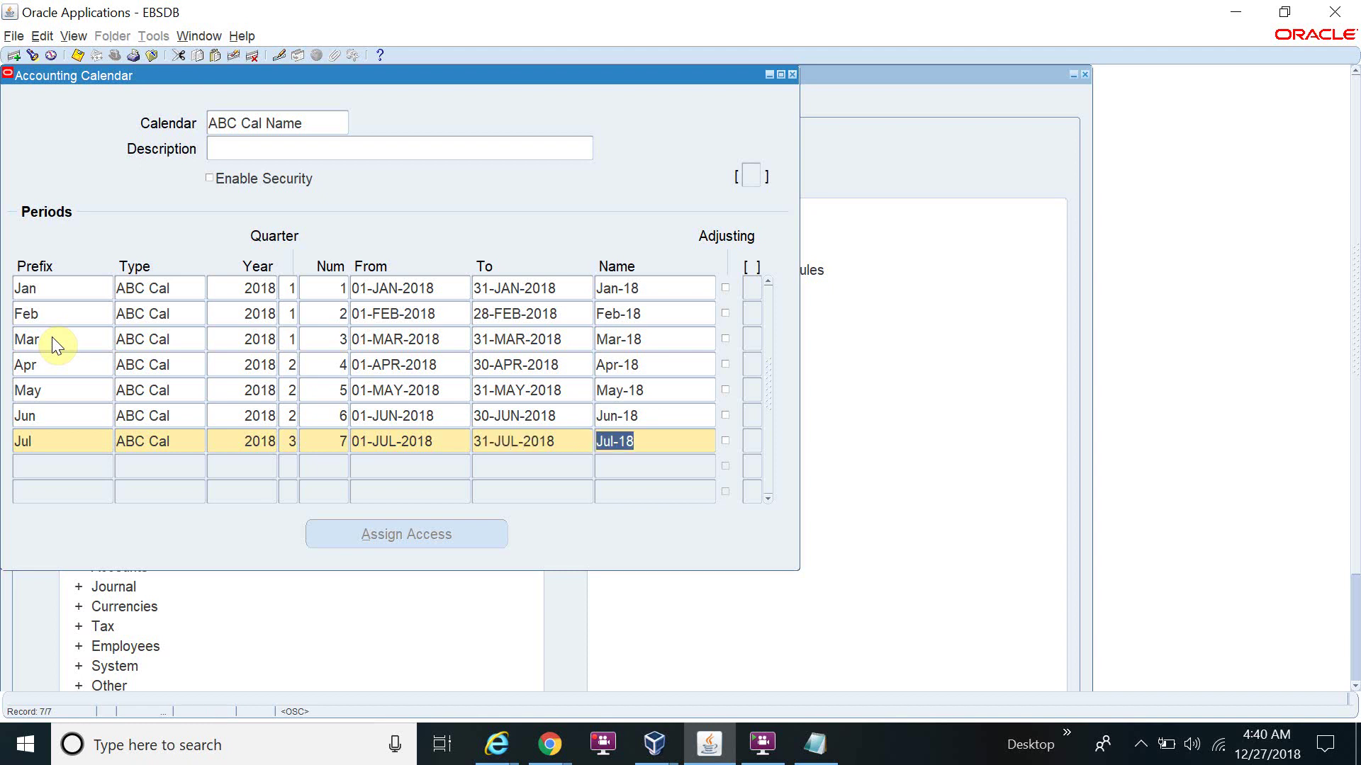
key(Tab)
- Add an eighth period with prefix Aug, type ABC Cal and year 2018
text(Aug)
key(Tab)
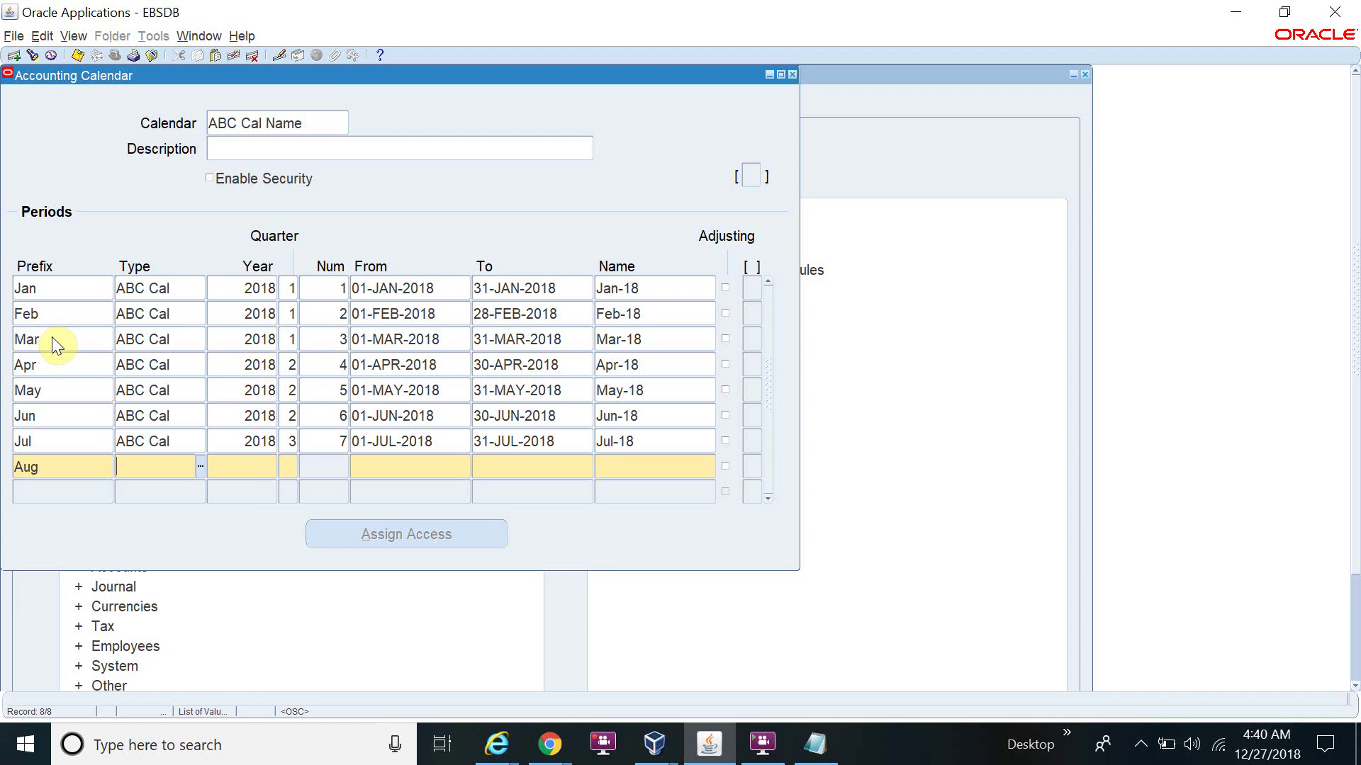
text(ABC Cal)
key(Tab)
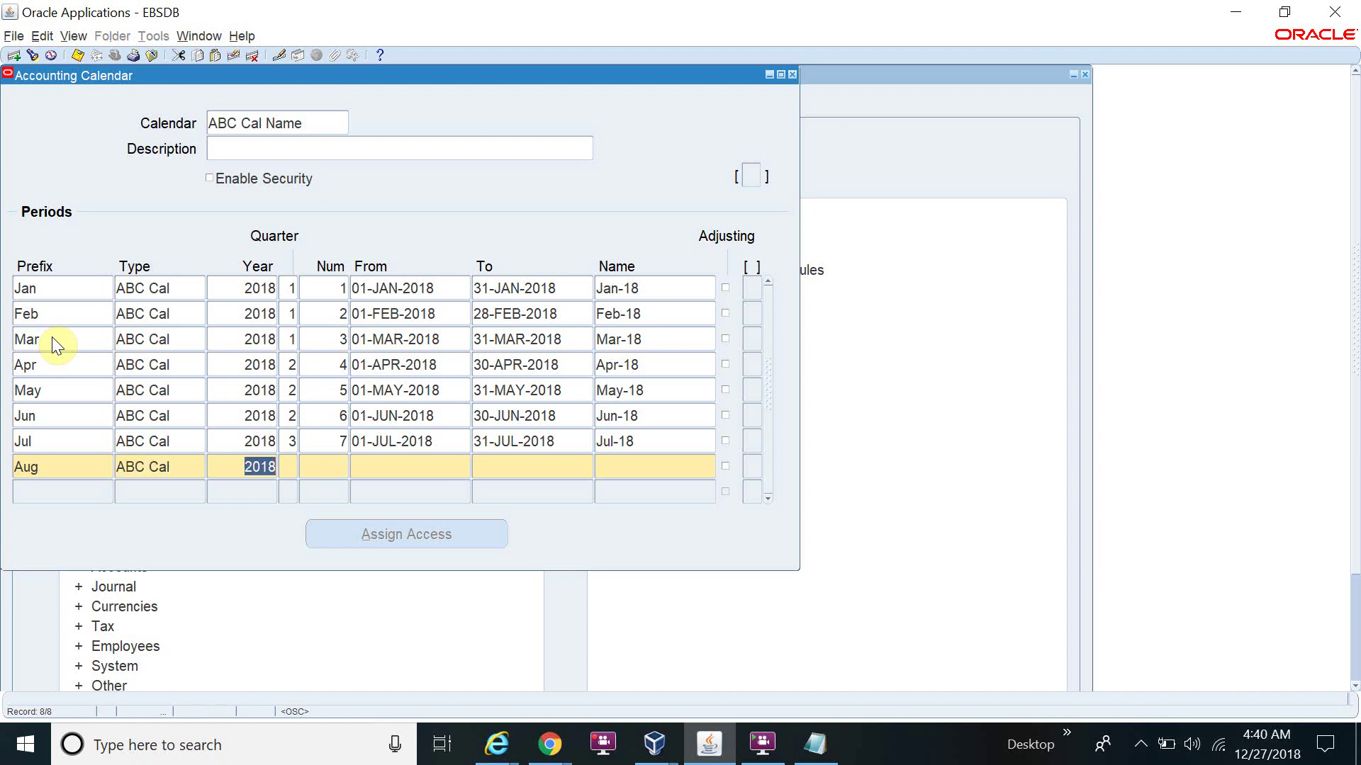
key(Tab)
- Set the Aug period to quarter 3, number 8, running from 01-AUG-2018 to 31-AUG-2018
text(3)
key(Tab)
text(8)
key(Tab)
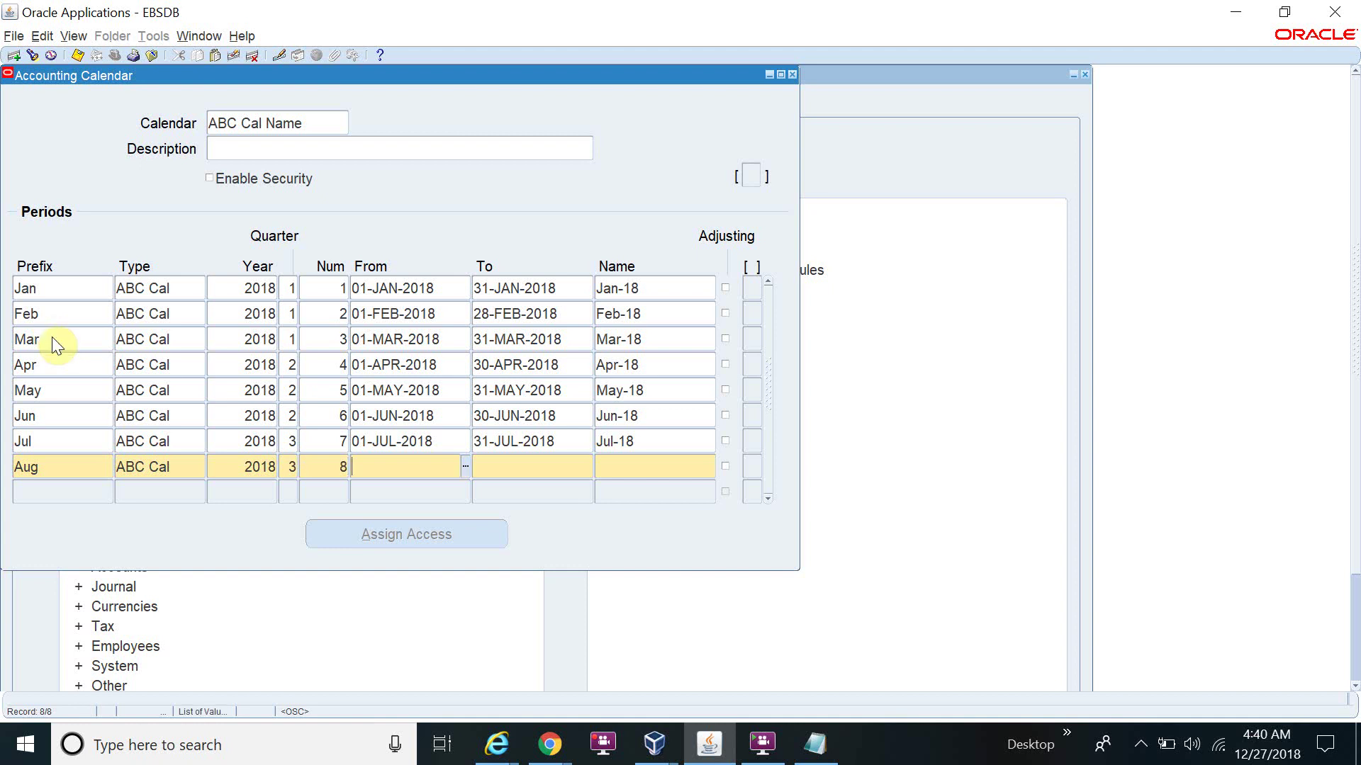
text(01-AUG-2018)
key(Tab)
text(31AUG18)
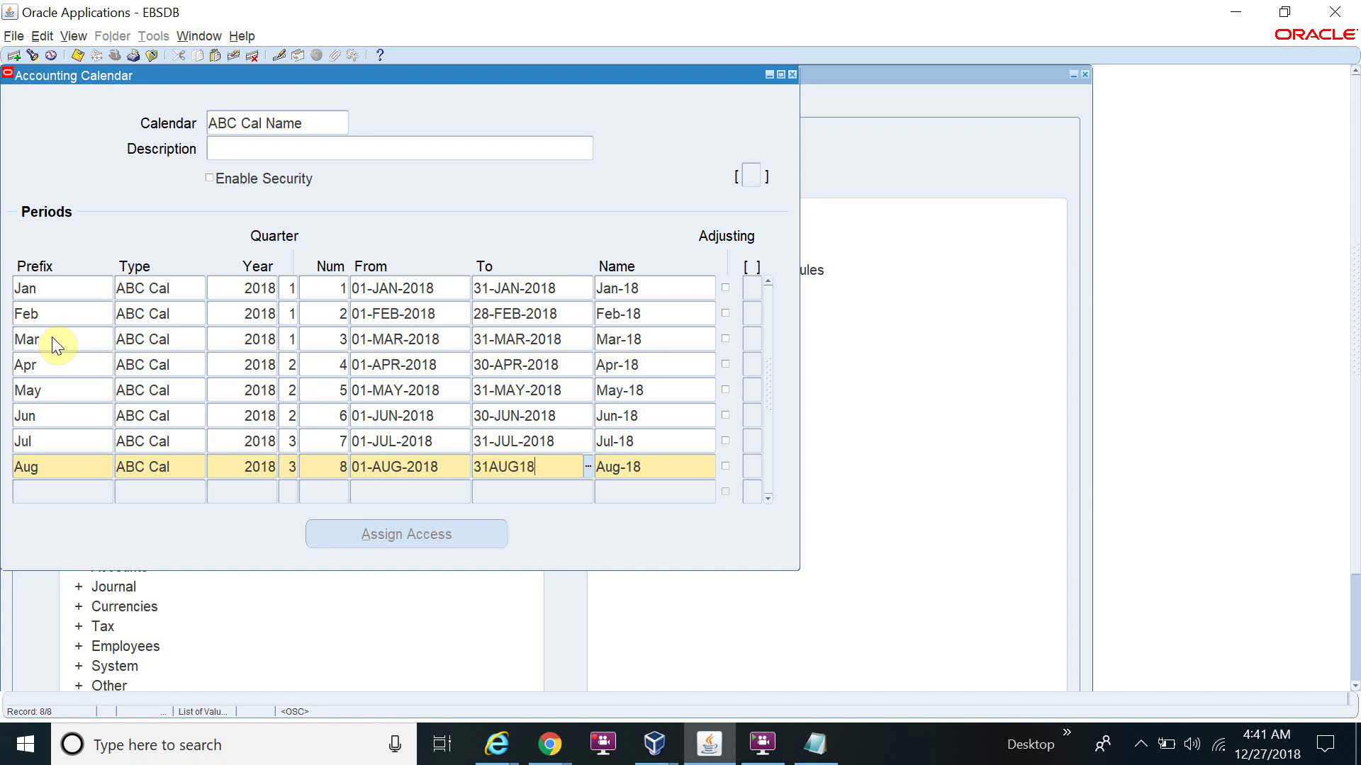
key(Tab)
key(Tab)
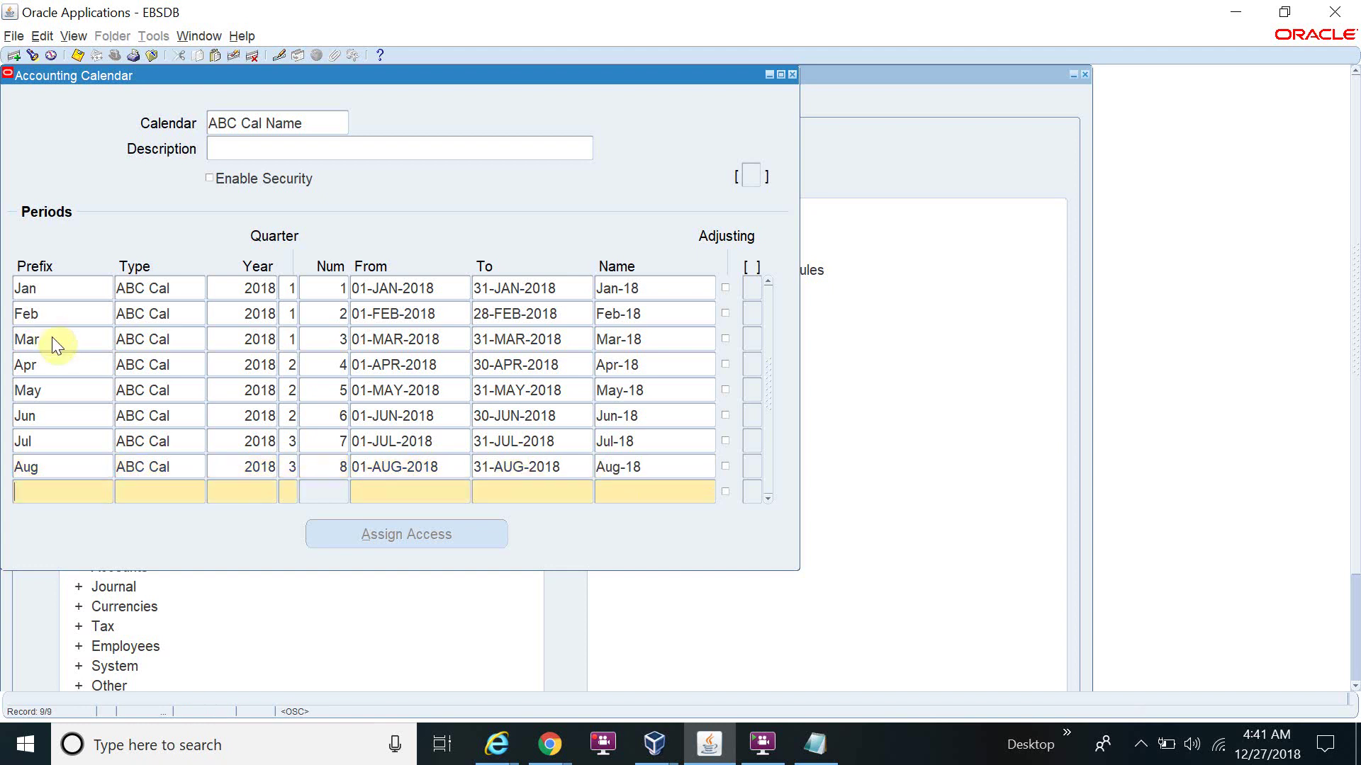
- Add a ninth period with prefix Sep, type ABC Cal and year 2018
text(Sep)
key(Tab)
key(shift+F5)
key(Tab)
key(shift+F5)
key(Tab)
- Set the Sep period to quarter 3, number 9, running from 01-SEP-2018 to 30-SEP-2018
text(9)
key(Tab)
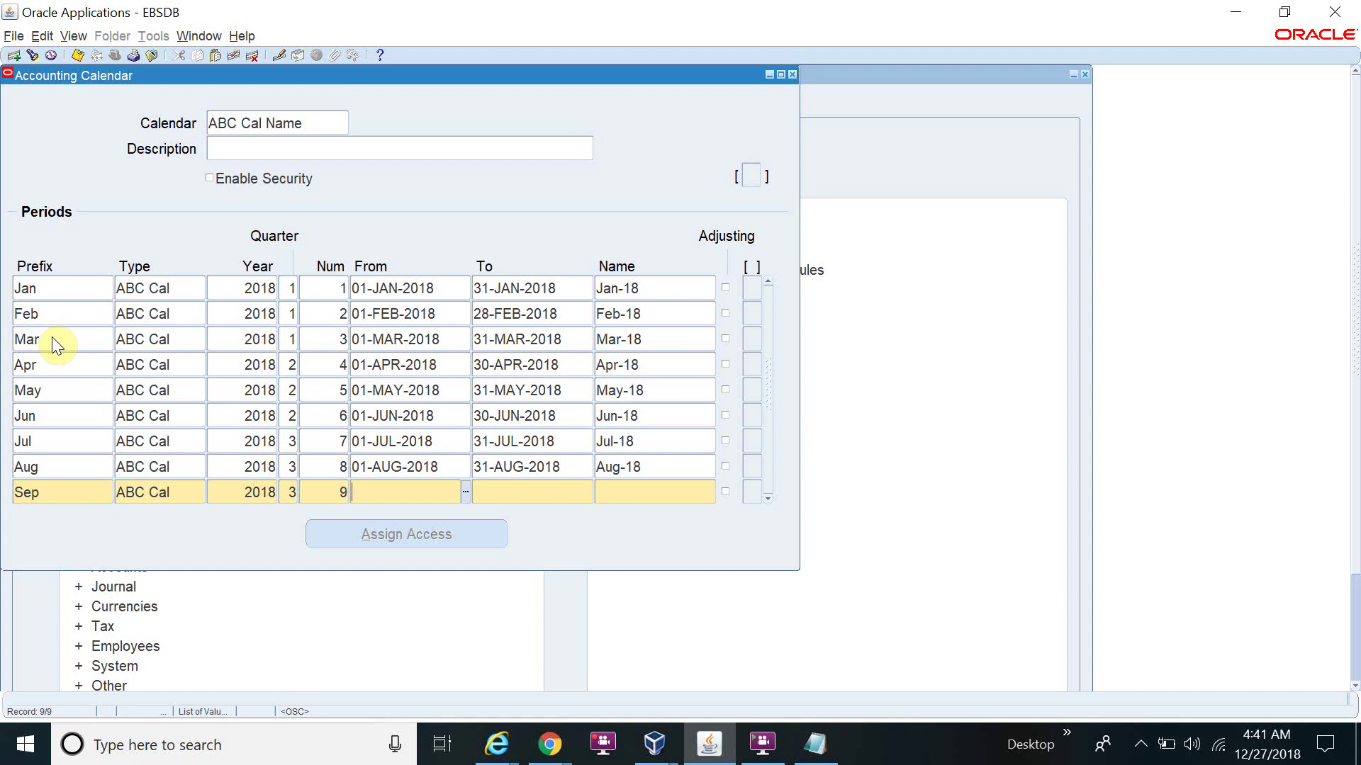
text(01-SEP-2018)
key(Tab)
text(31SEP18)
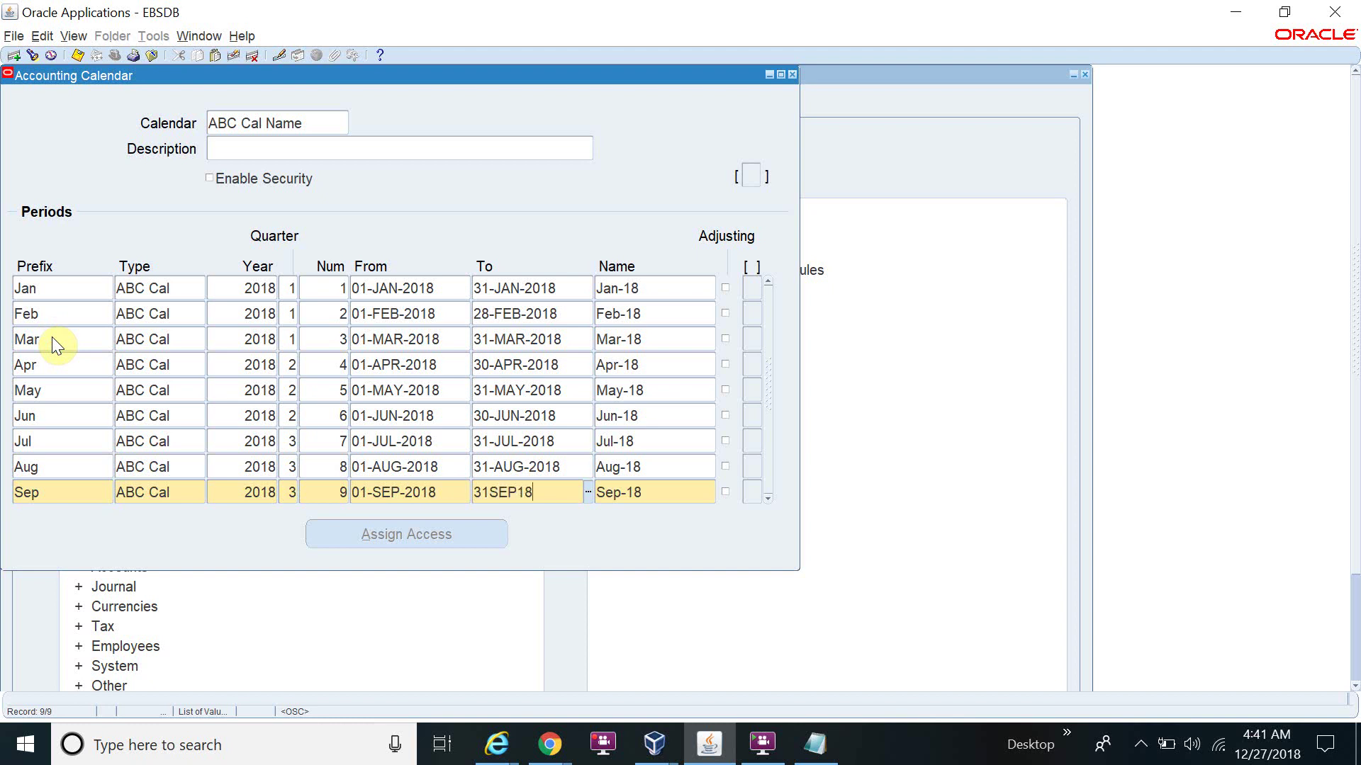
key(Tab)
key(Left)
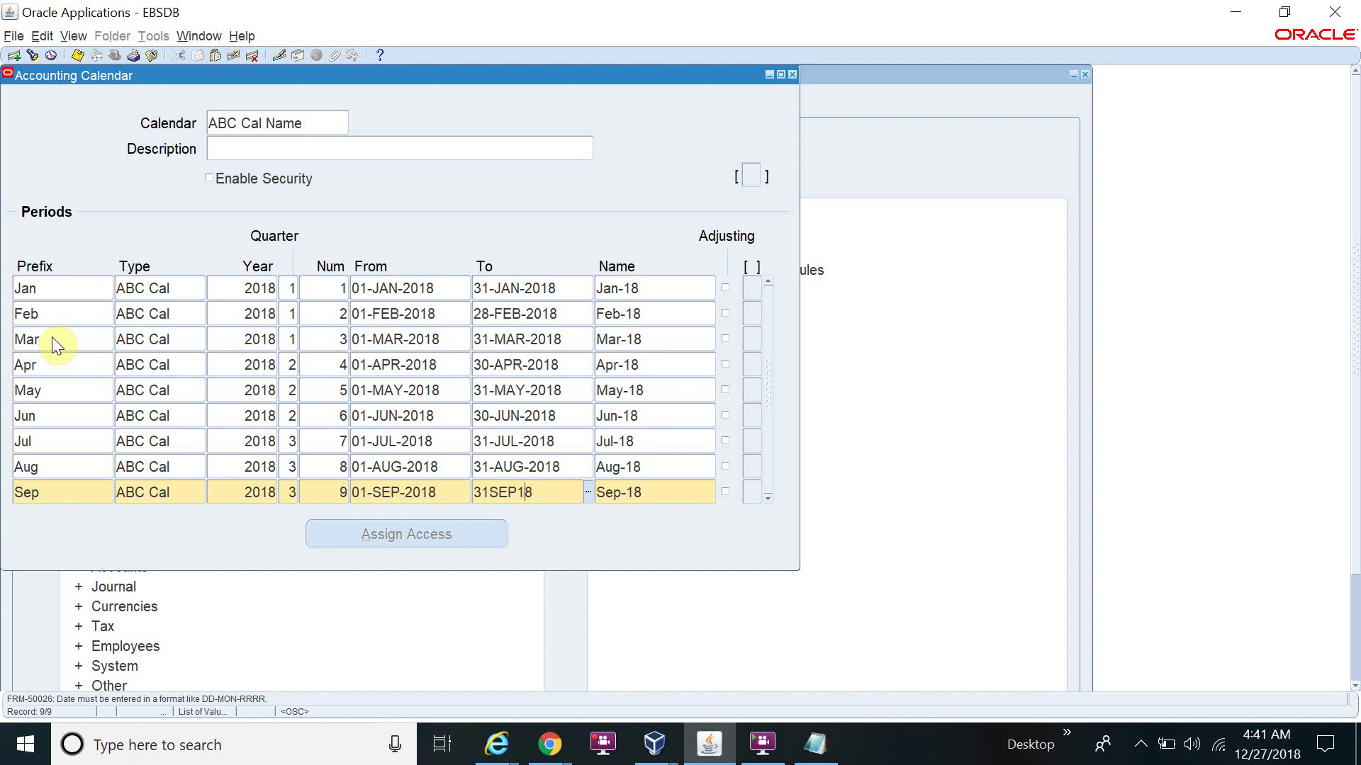
key(Delete)
text(0)
key(Down)
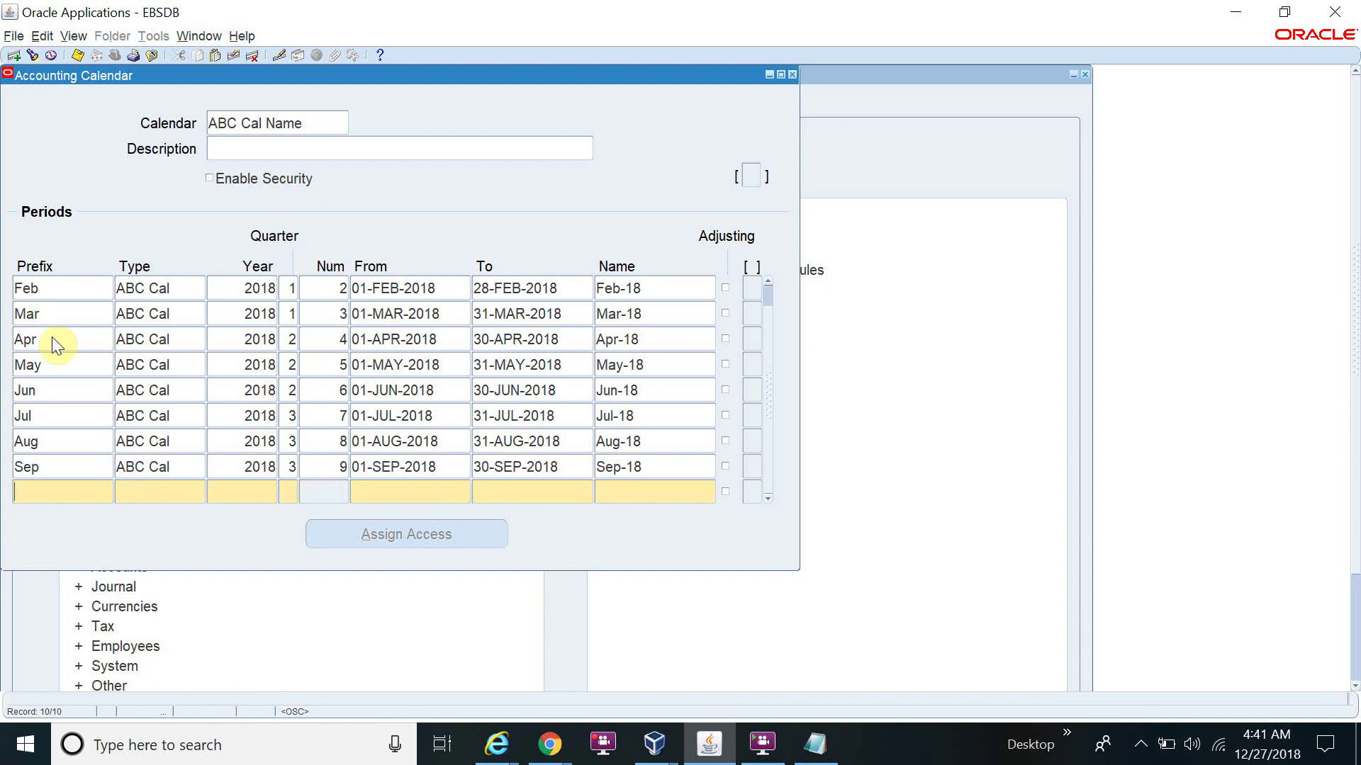
- Add a tenth period with prefix Oct, type ABC Cal and year 2018
text(Oct)
key(Tab)
key(shift+F5)
key(Tab)
key(shift+F5)
key(Tab)
- Set the Oct period to quarter 4, number 10, running from 01-OCT-2018 to 31-OCT-2018
text(4)
key(Tab)
text(10)
key(Tab)
text(01-OCT-2018)
key(Tab)
text(31-OCT-2018)
key(Tab)
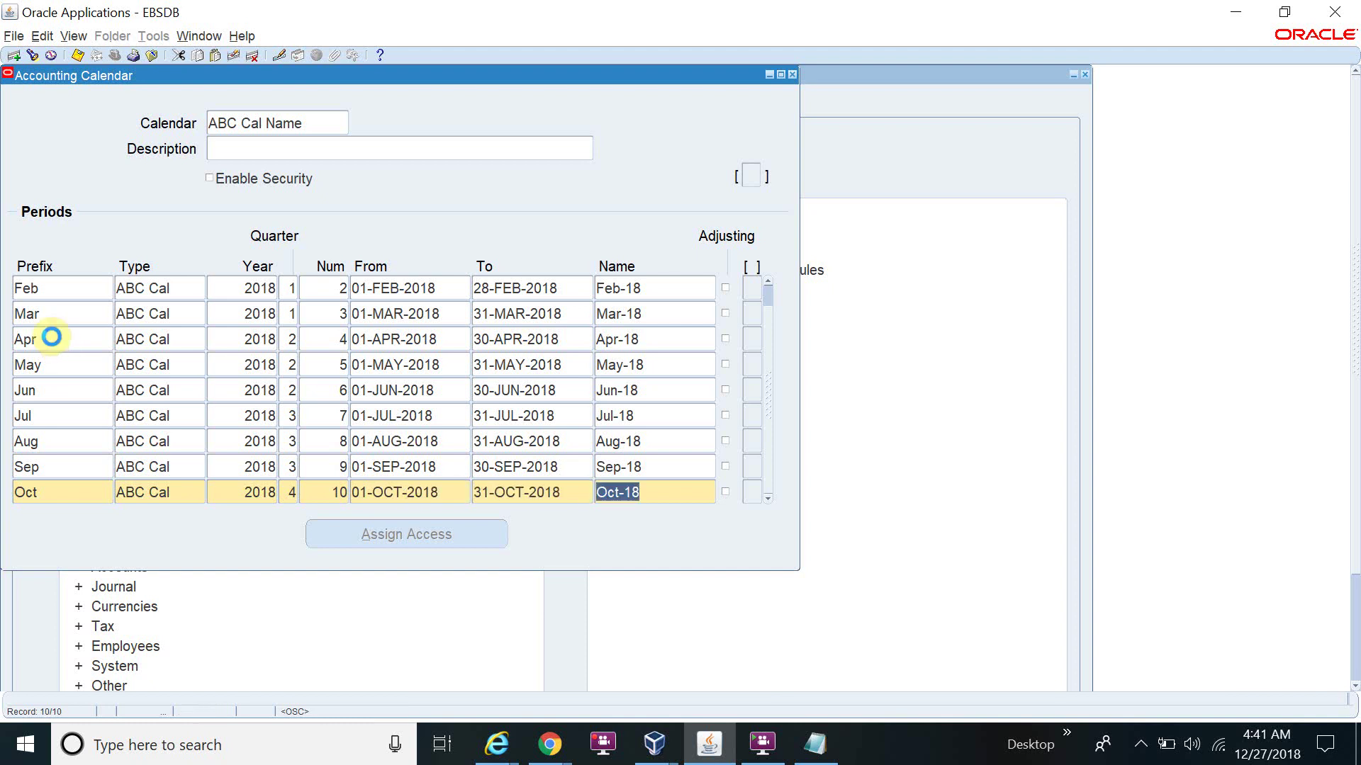
key(Down)
- Add an eleventh period with prefix Nov, type ABC Cal and year 2018
text(Nov-)
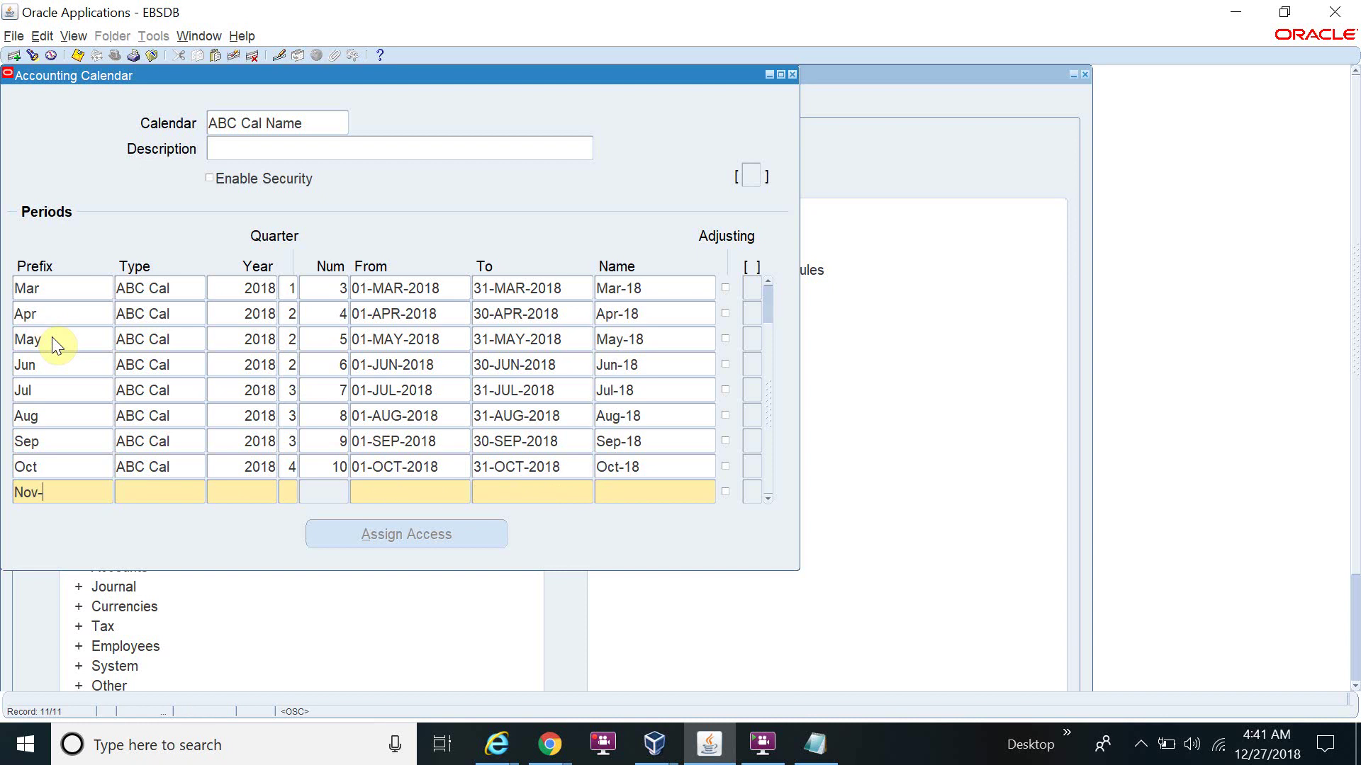
key(Tab)
key(shift+F5)
key(Tab)
key(shift+F5)
key(Tab)
- Set the Nov period to quarter 4, number 11, running from 01-NOV-2018 to 30-NOV-2018
key(shift+F5)
key(Tab)
text(11)
key(Tab)
text(01)
text(-NOV-)
key(Tab)
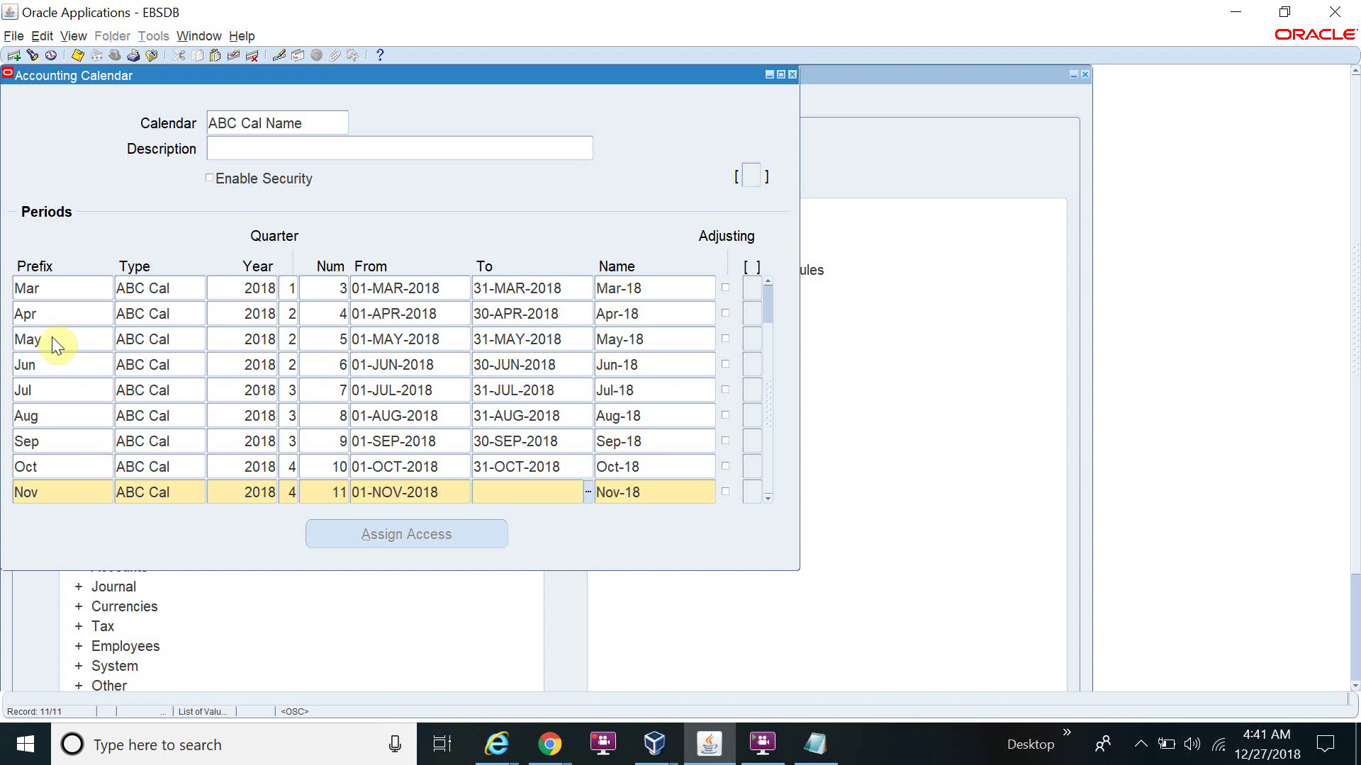
text(30NOV18)
key(Tab)
key(Down)
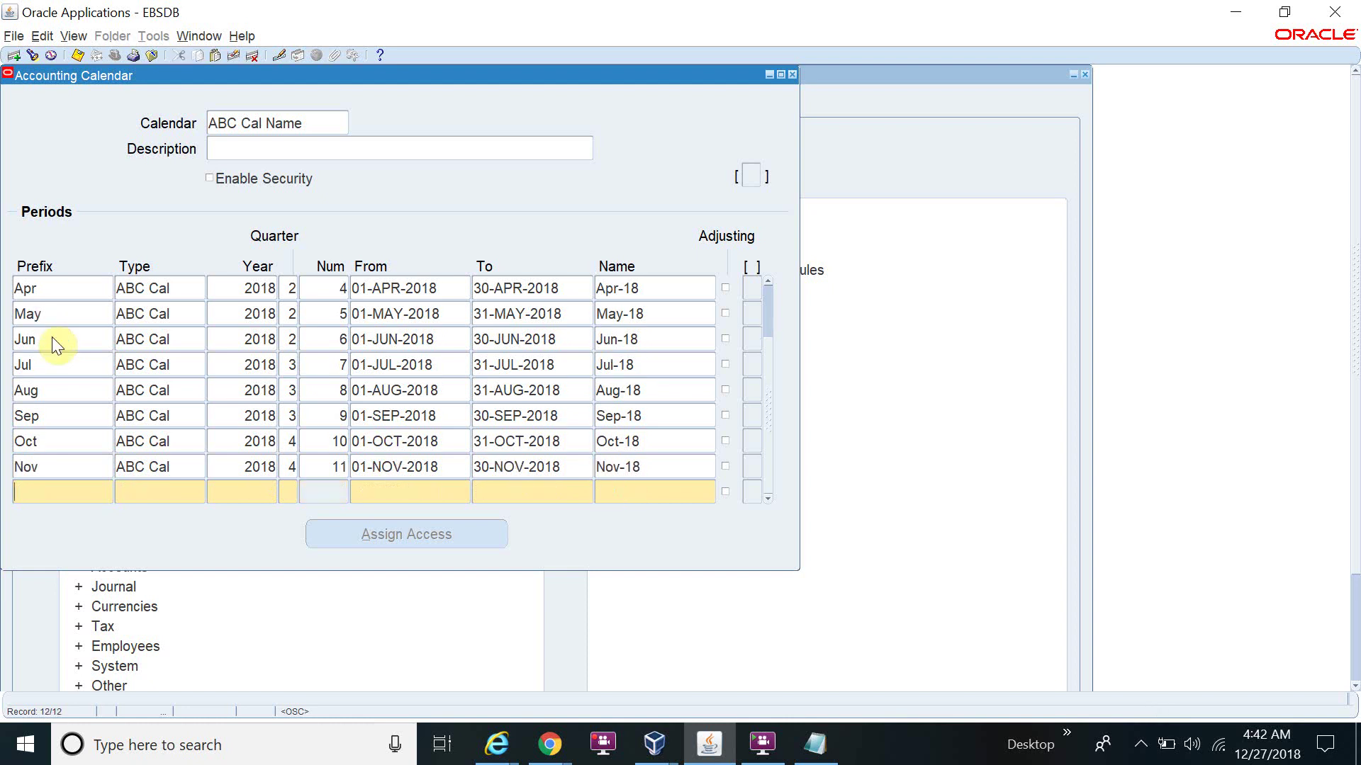
- Add a twelfth period with prefix Dec, type ABC Cal and year 2018
text(Ded)
key(BackSpace)
text(c)
key(Tab)
key(shift+F5)
key(Tab)
key(shift+F5)
key(Tab)
- Set the Dec period to quarter 4, number 12, running from 01-DEC-2018 to 31-DEC-2018
text(4)
text(12)
key(Tab)
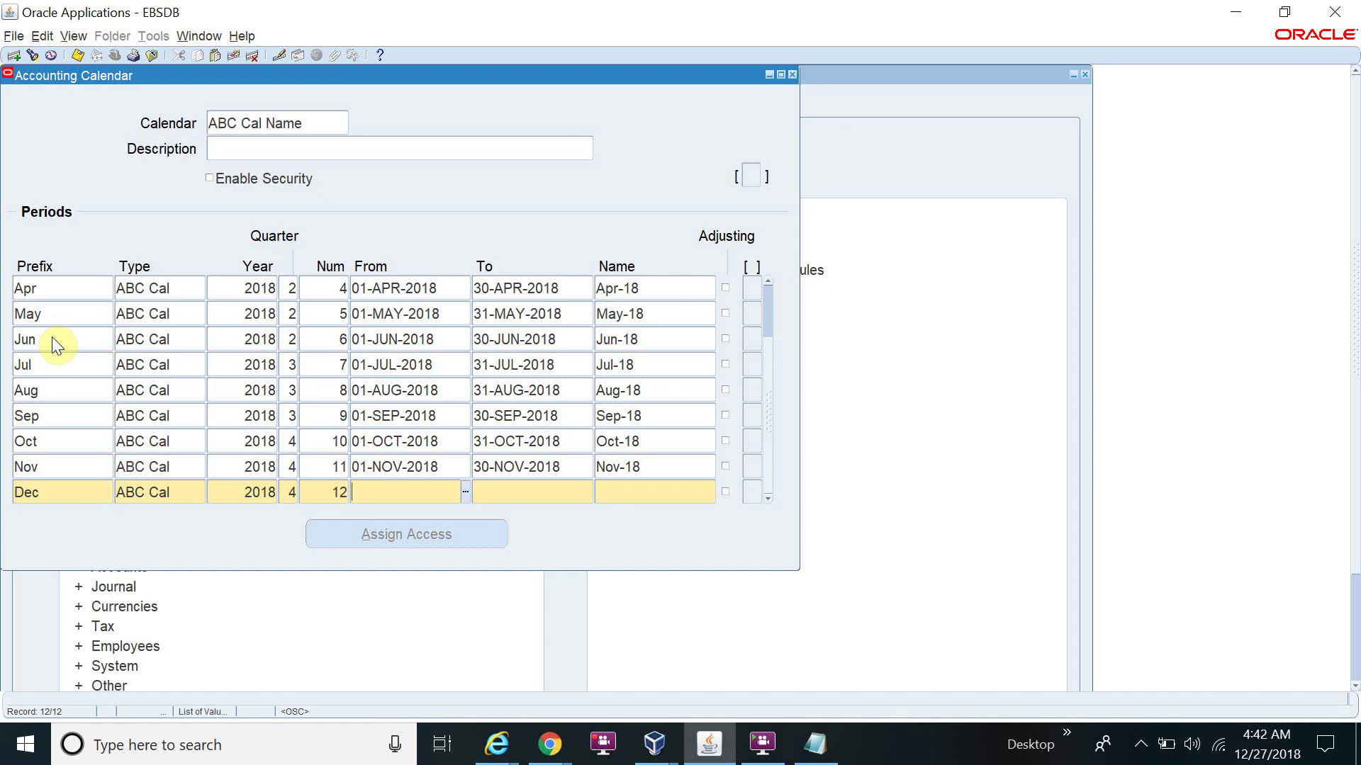
text(01-dec-18)
key(Tab)
text(31DEC18)
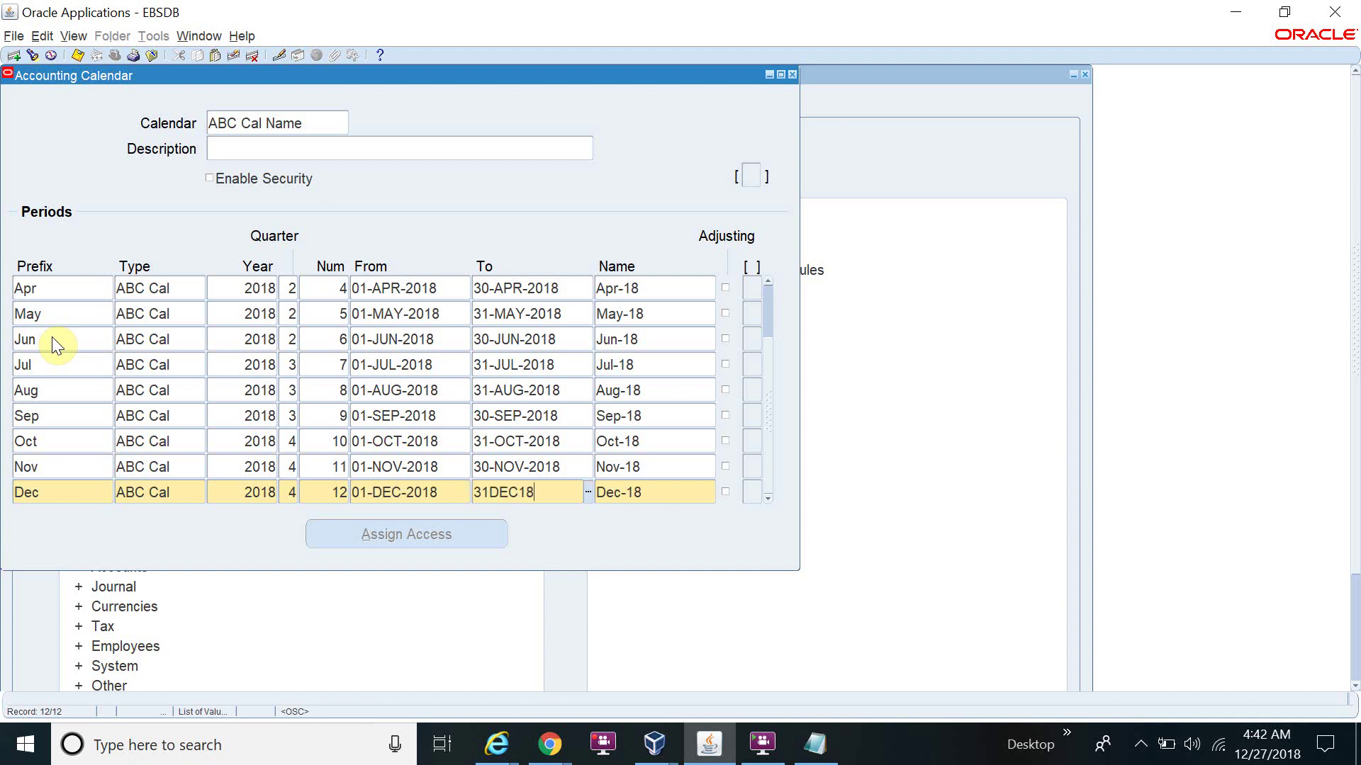
key(Tab)
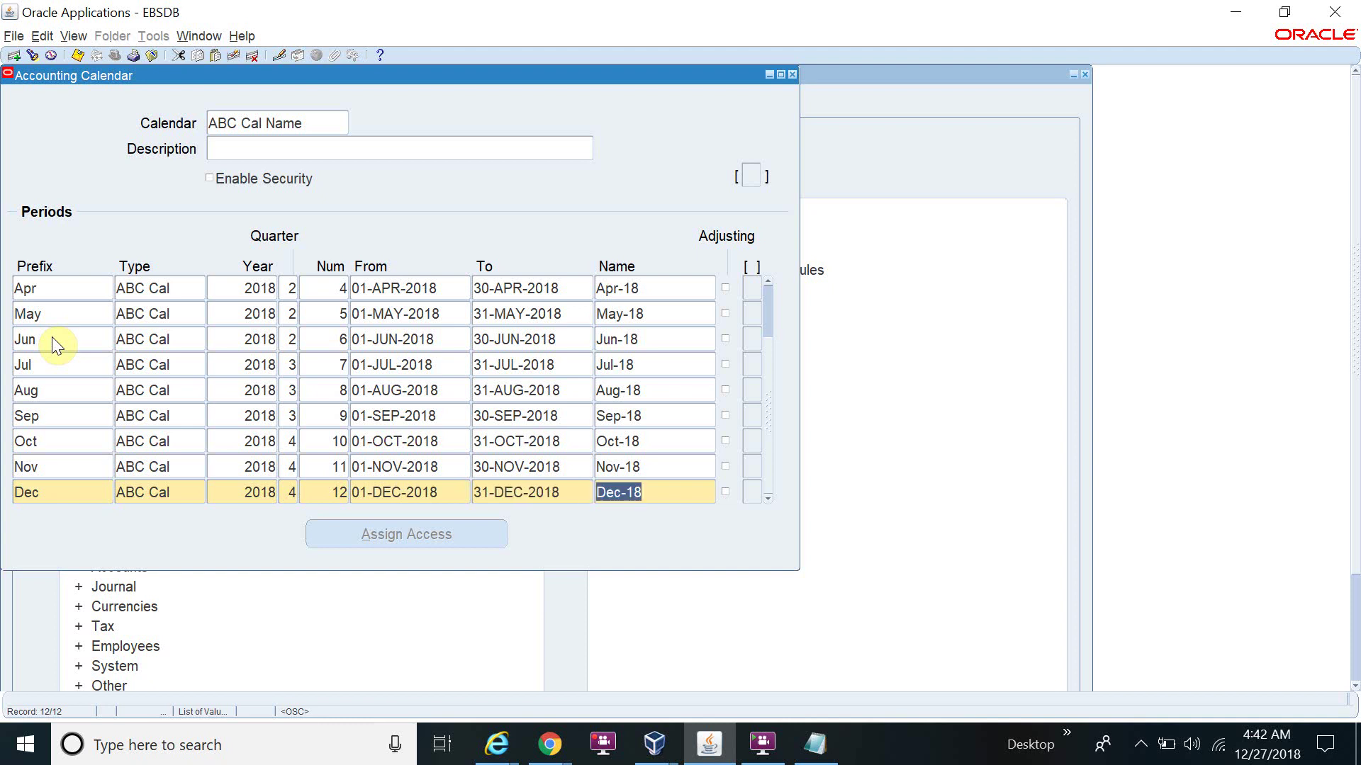
key(Tab)
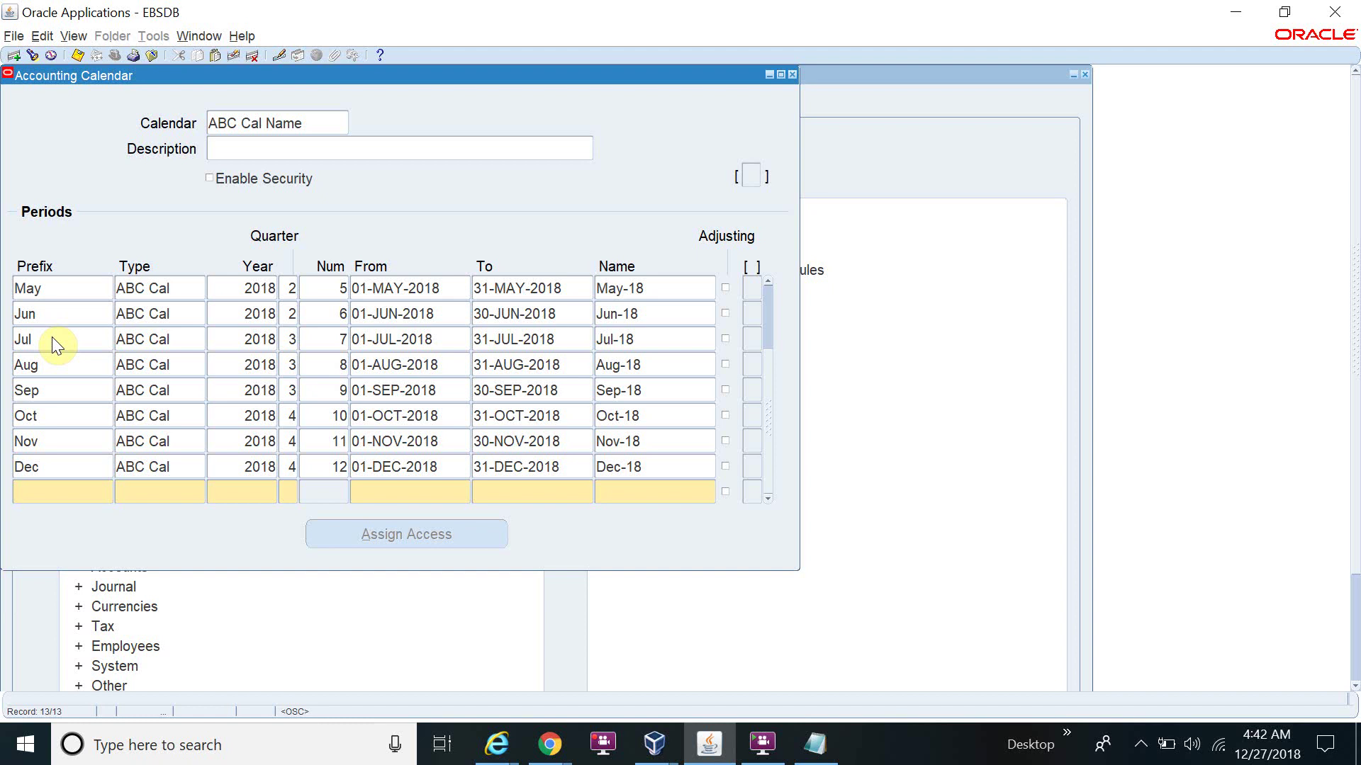
- Add a thirteenth period with prefix Adj, type ABC Cal and year 2018
text(Adj)
key(Tab)
key(shift+F5)
key(shift+F5)
key(Tab)
- Set the Adj period to quarter 4, number 13, running from 31-DEC-2018 to 31-DEC-2018
text(4)
text(13)
key(Tab)
text(31-DEC-201)
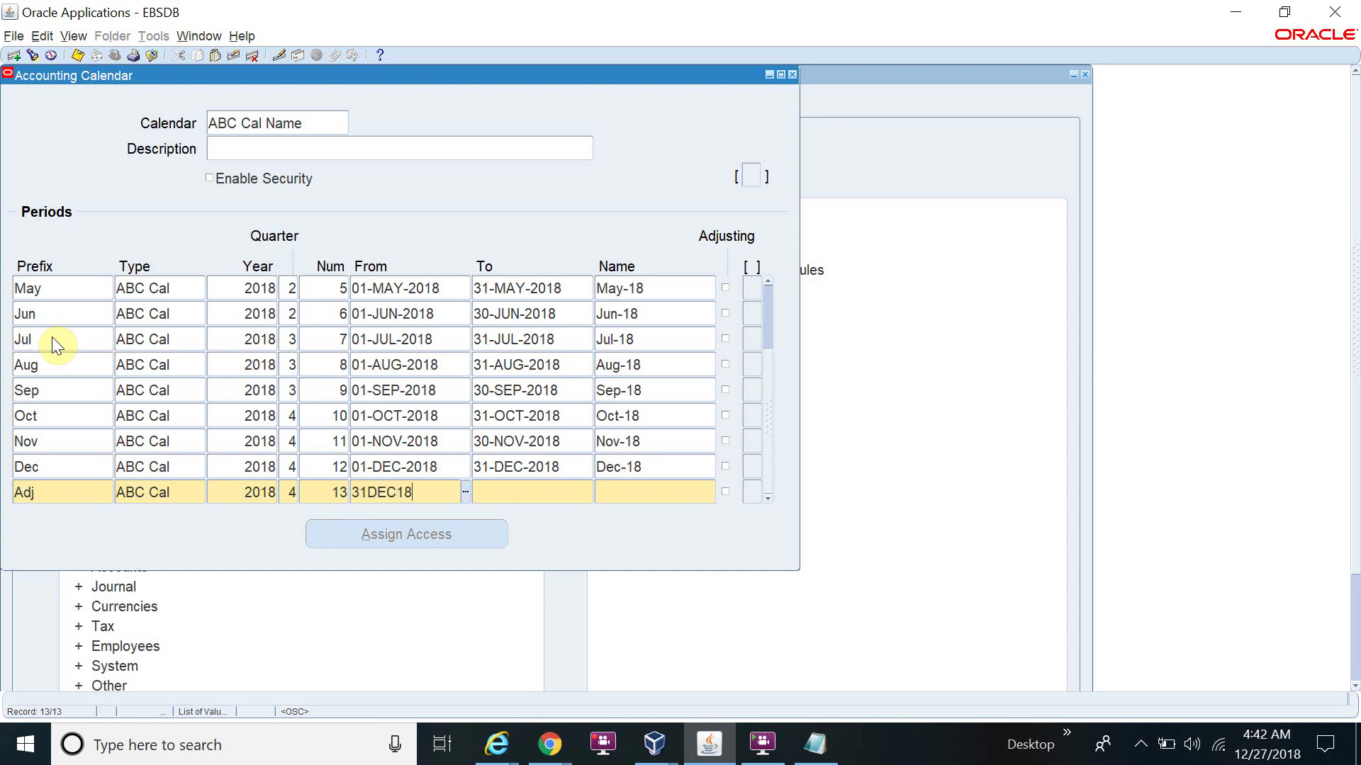
text(8)
key(Tab)
text(31-DEC-20)
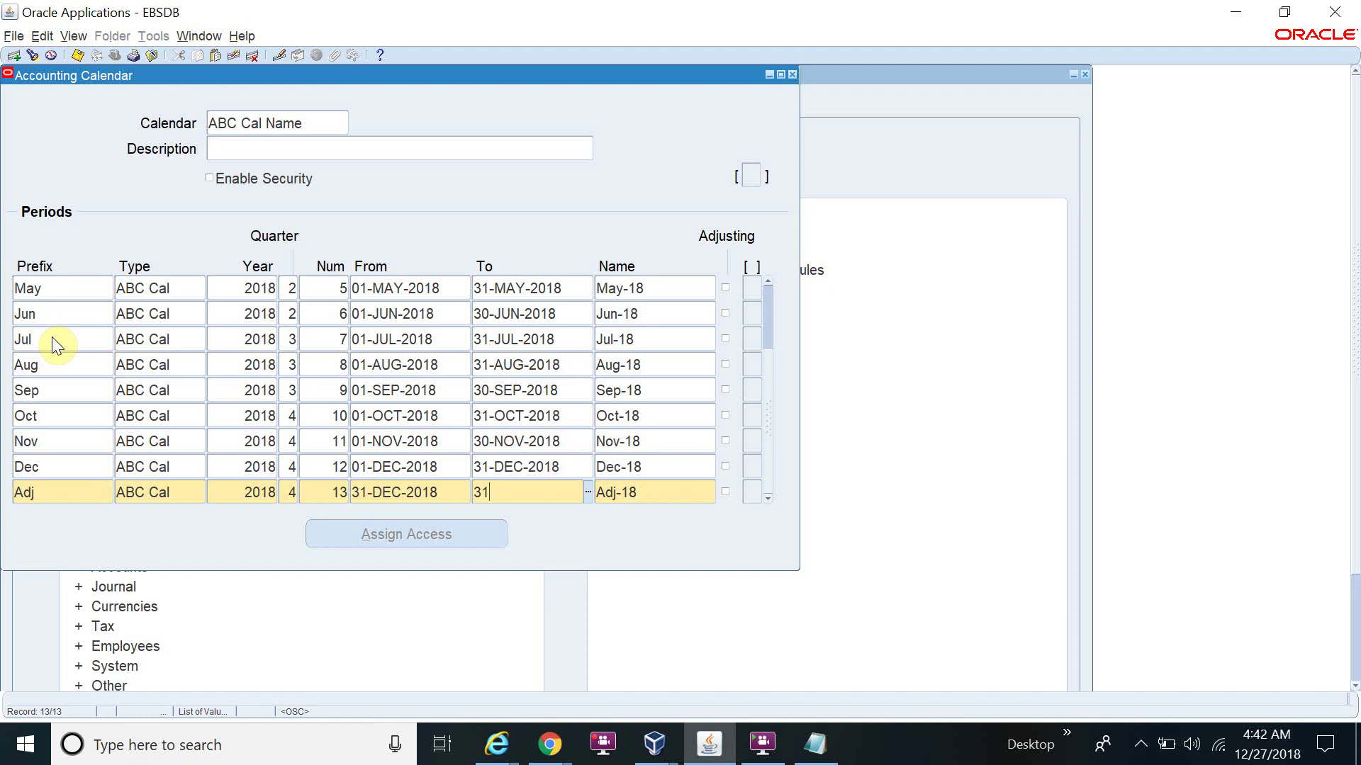
text(18)
key(Tab)
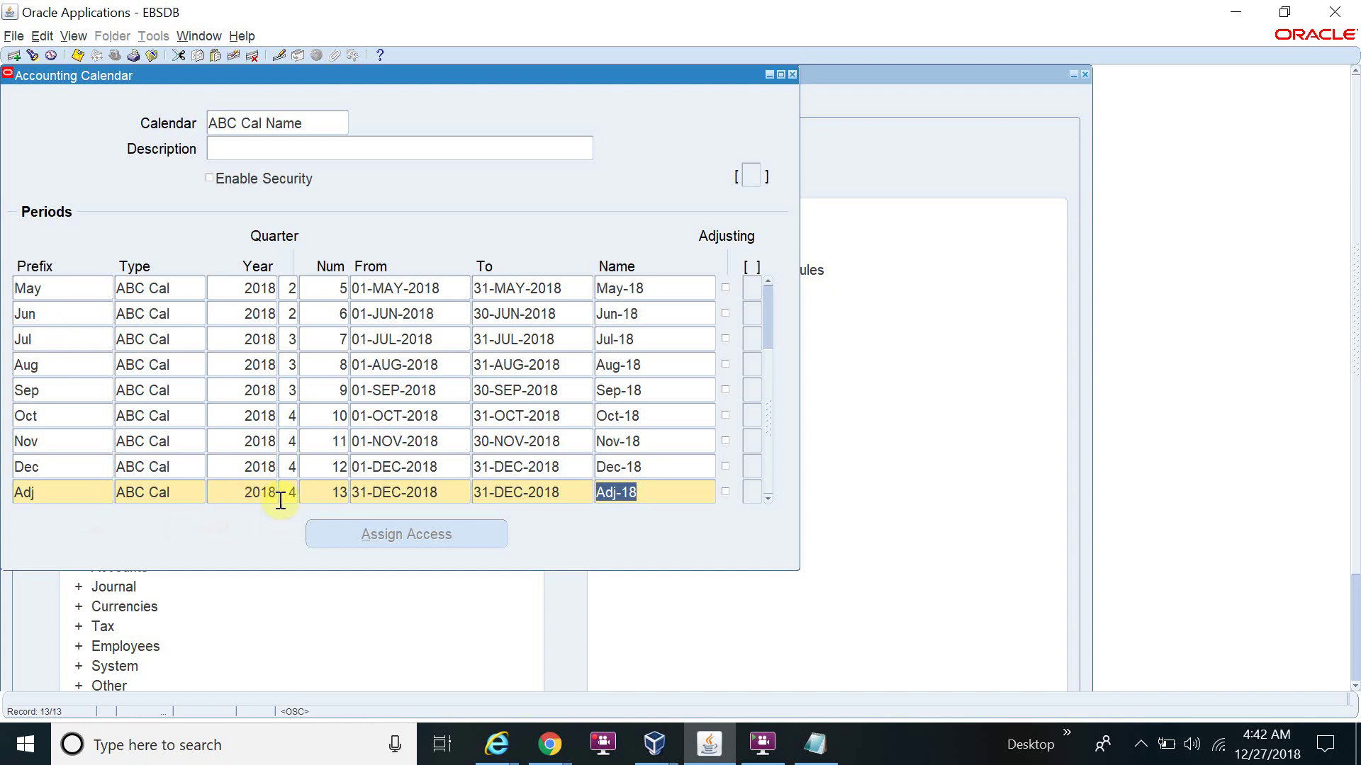
- Mark the Adj period as an adjusting period and save the accounting calendar
click(725, 491)
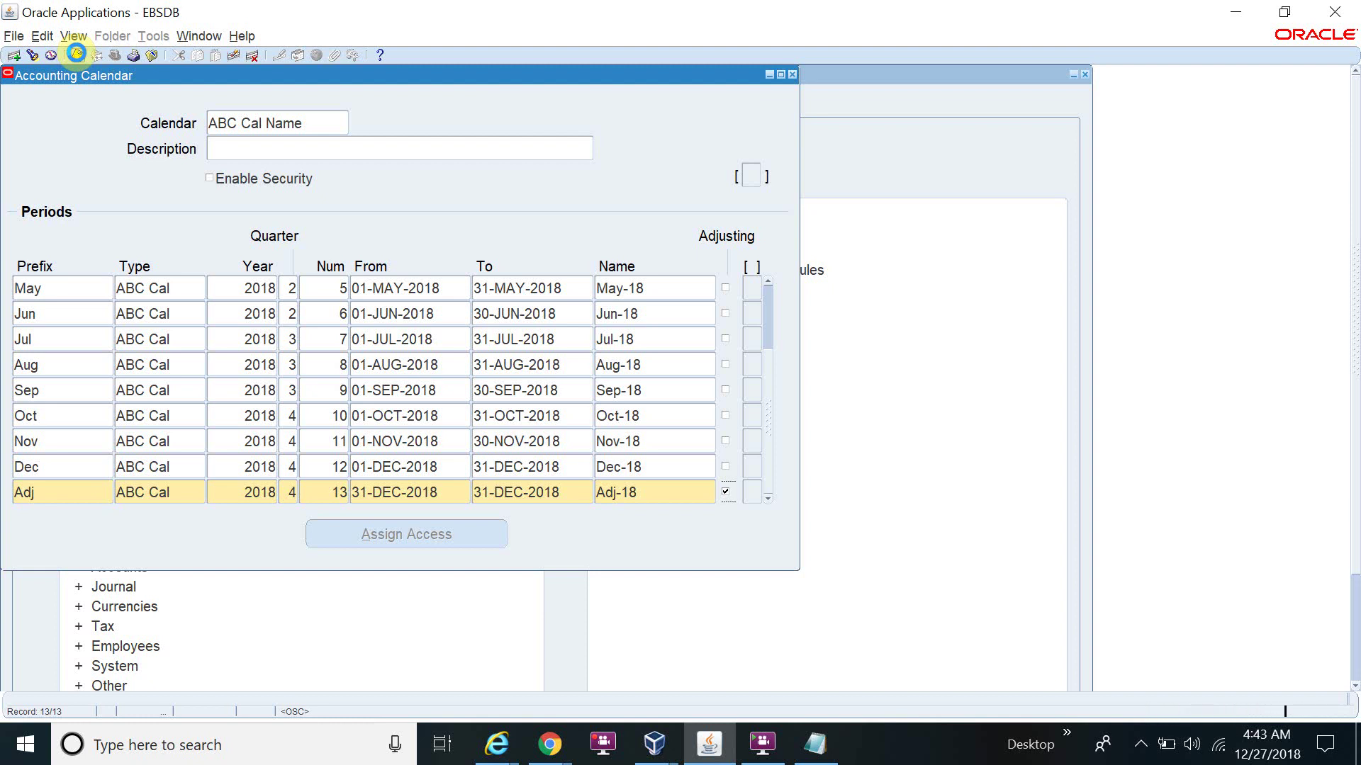
click(76, 54)
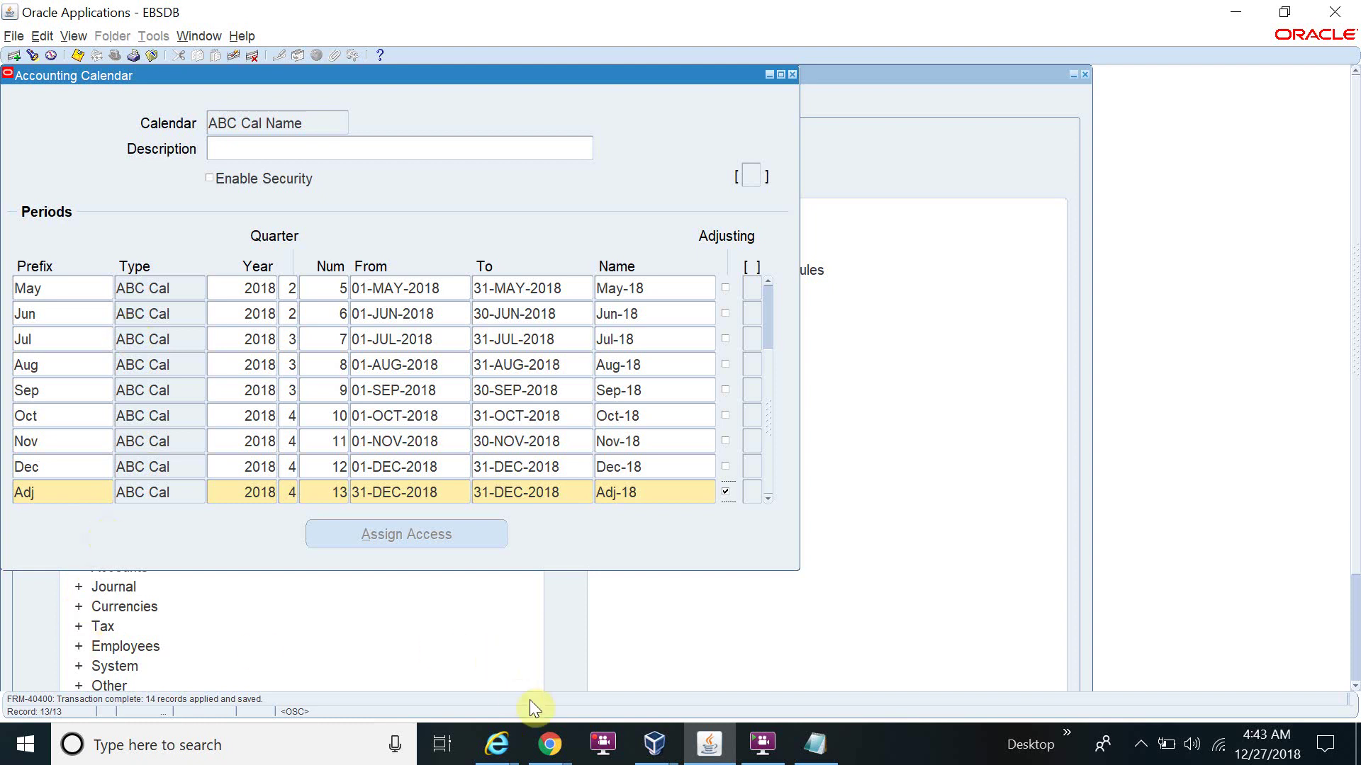
click(603, 750)
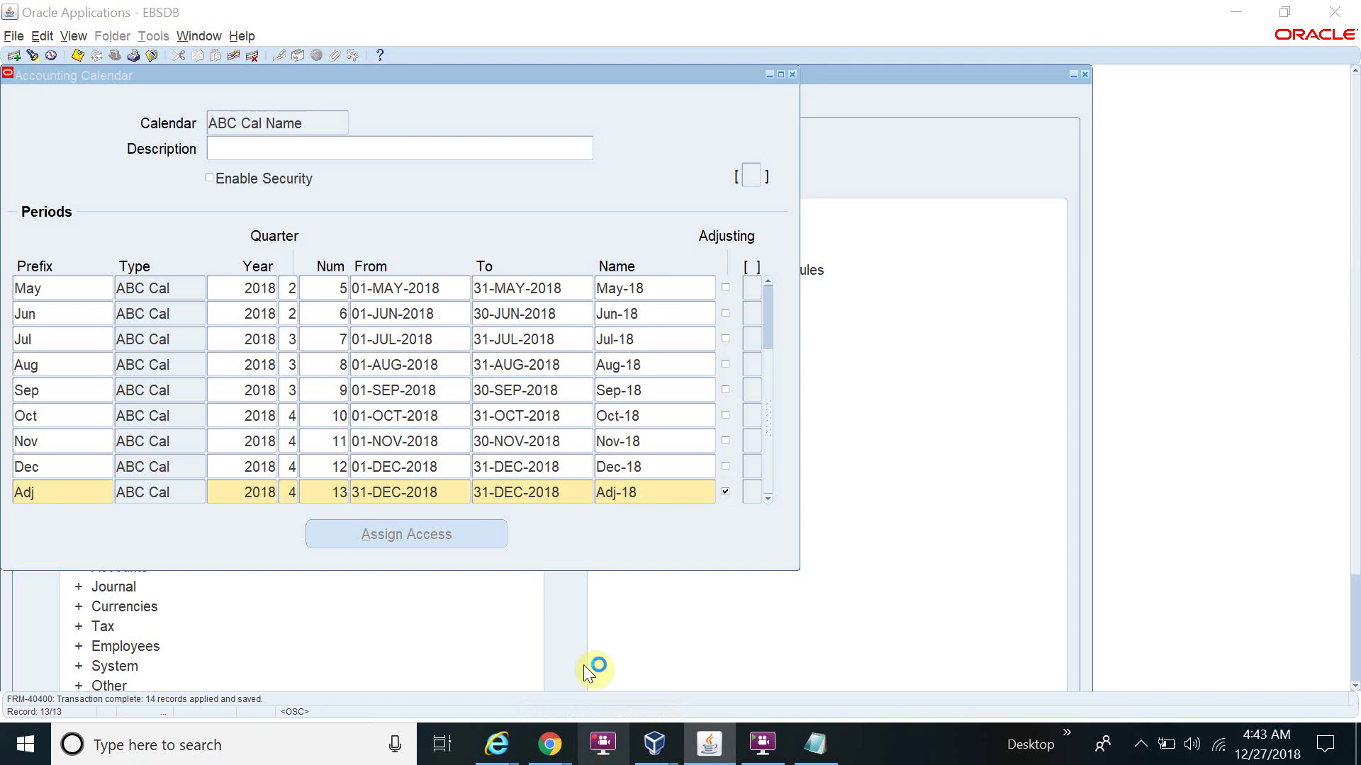